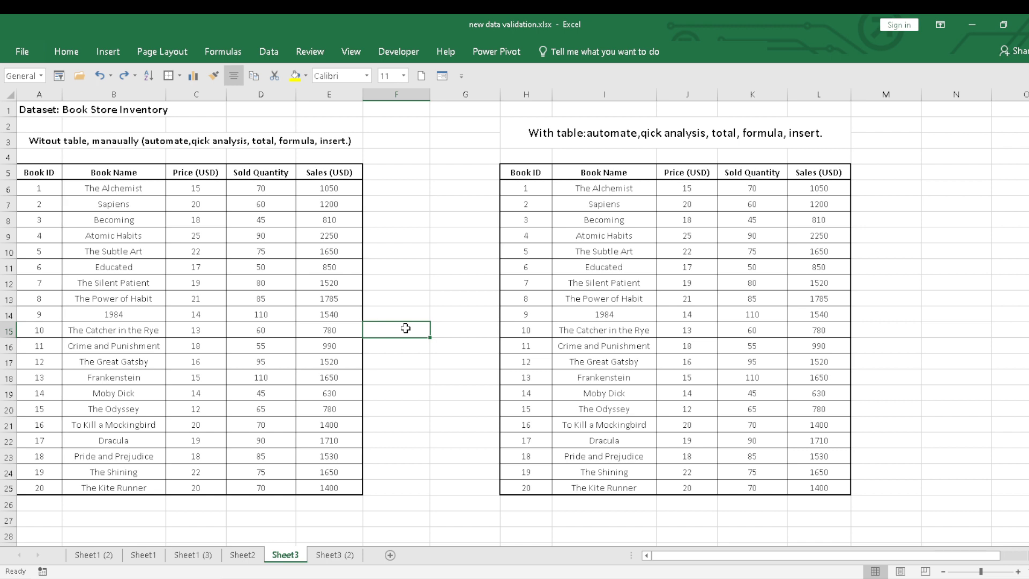
Step: Examine the two Book Store Inventory ranges on Sheet3, A5:E25 and H5:L25, including the Sales column and the heading above the second range
{"action": "left_click", "coordinate": [562, 187]}
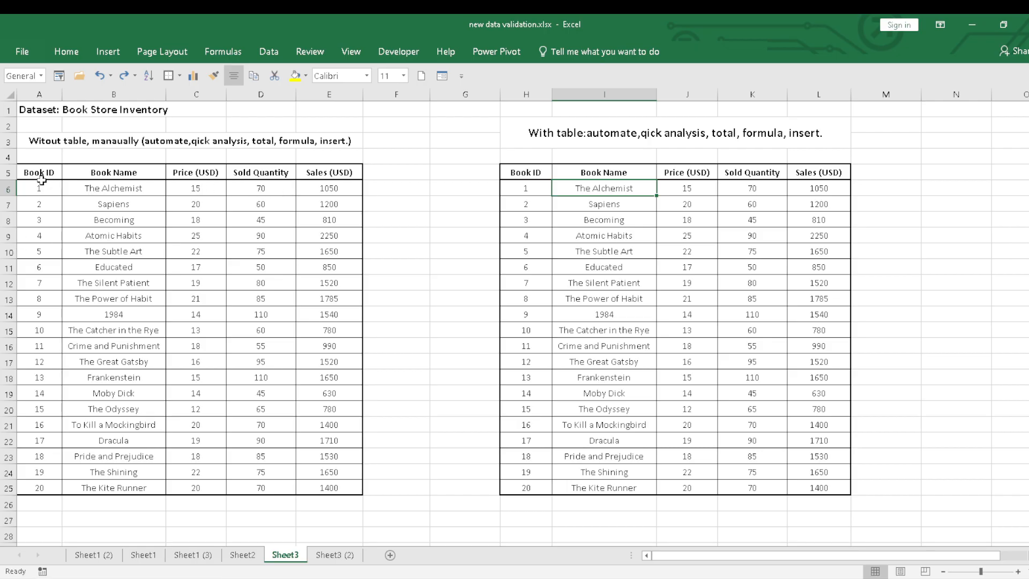
{"action": "left_click_drag", "start_coordinate": [40, 173], "coordinate": [339, 485]}
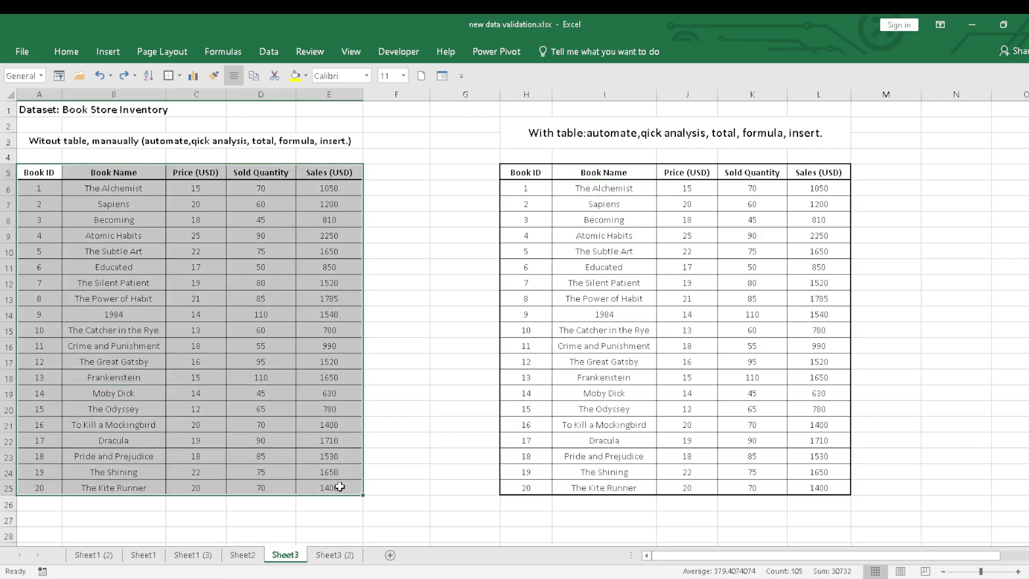
{"action": "left_click", "coordinate": [376, 381]}
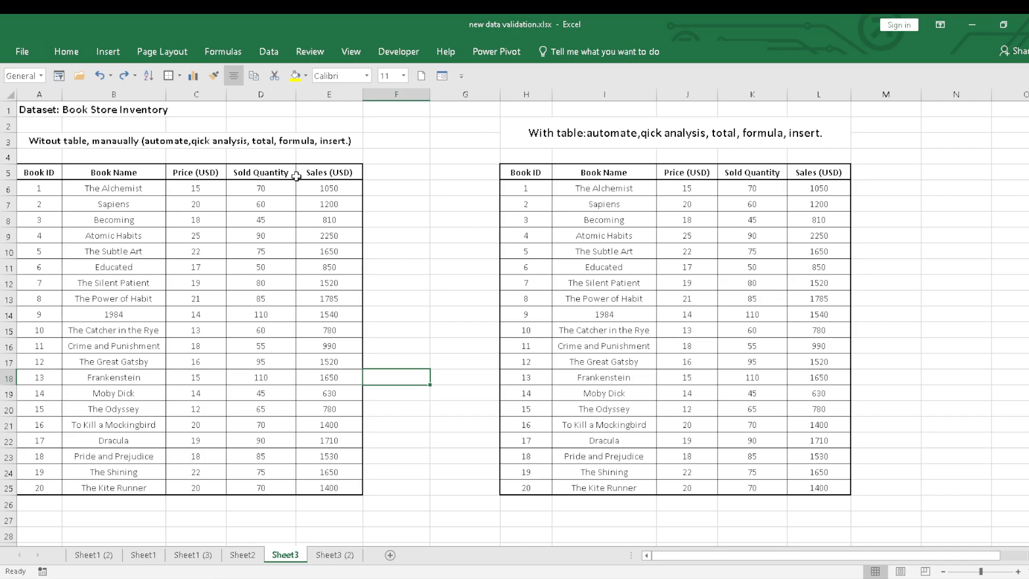
{"action": "left_click", "coordinate": [313, 507]}
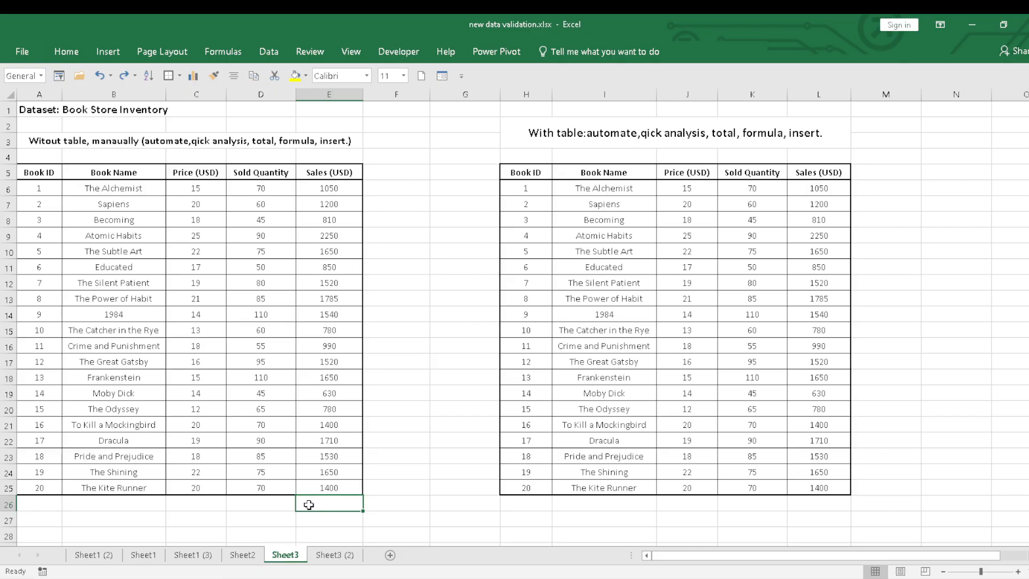
{"action": "left_click_drag", "start_coordinate": [335, 185], "coordinate": [340, 488]}
{"action": "left_click_drag", "start_coordinate": [696, 266], "coordinate": [699, 267]}
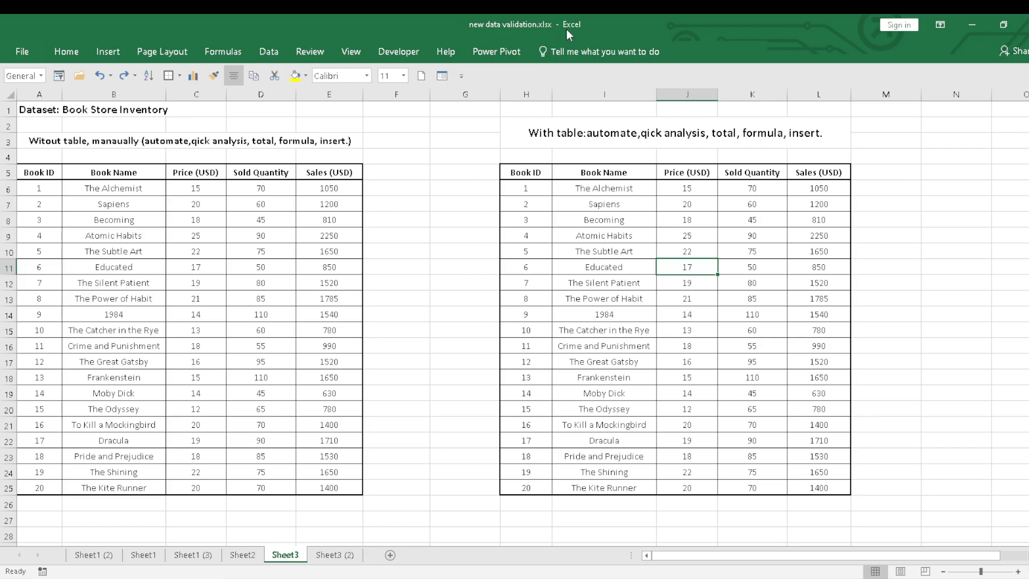
{"action": "left_click", "coordinate": [649, 142]}
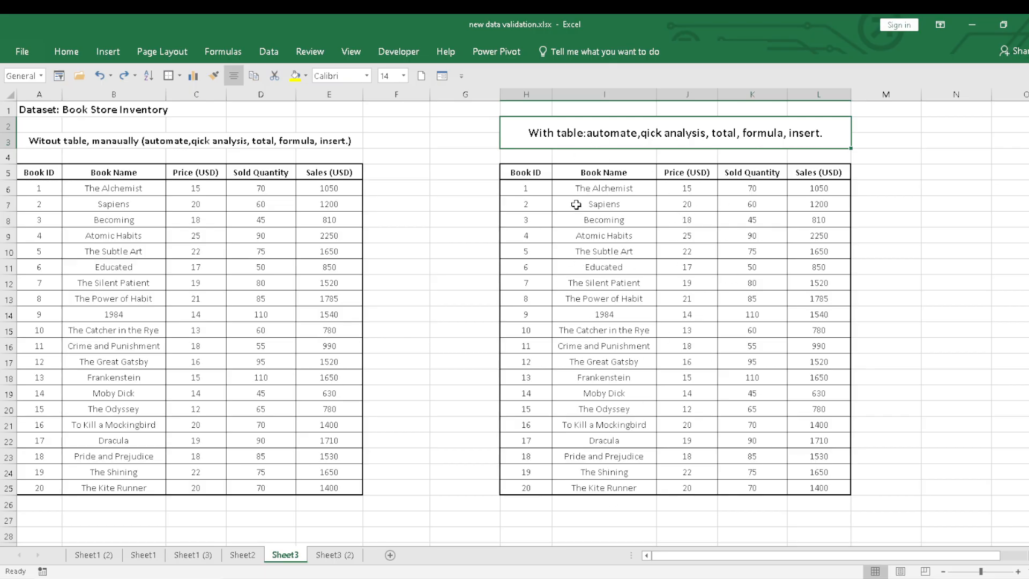
{"action": "mouse_move", "coordinate": [515, 182]}
{"action": "left_mouse_down"}
{"action": "mouse_move", "coordinate": [643, 274]}
{"action": "mouse_move", "coordinate": [827, 488]}
{"action": "left_mouse_up"}
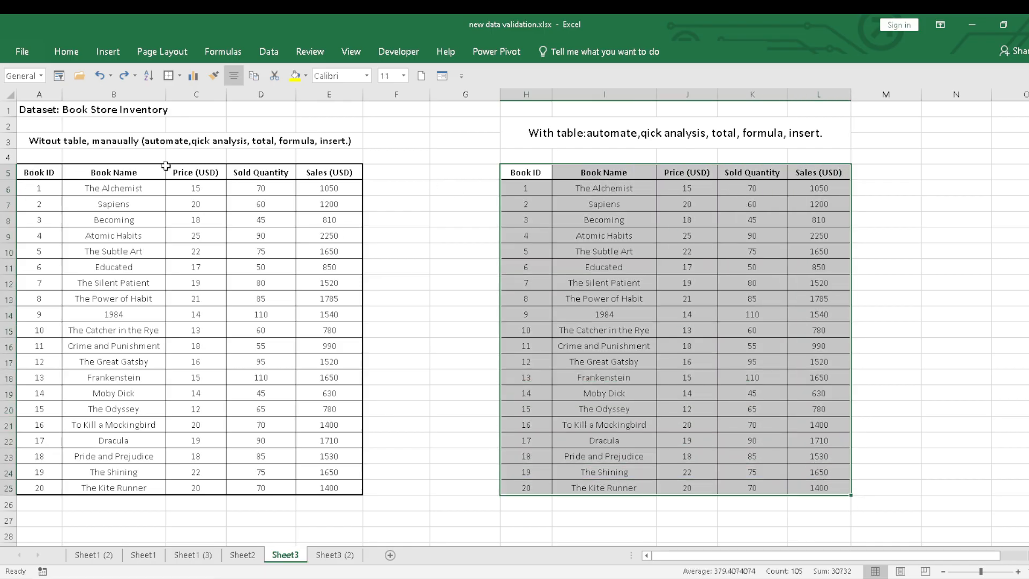
{"action": "left_click_drag", "start_coordinate": [37, 169], "coordinate": [328, 485]}
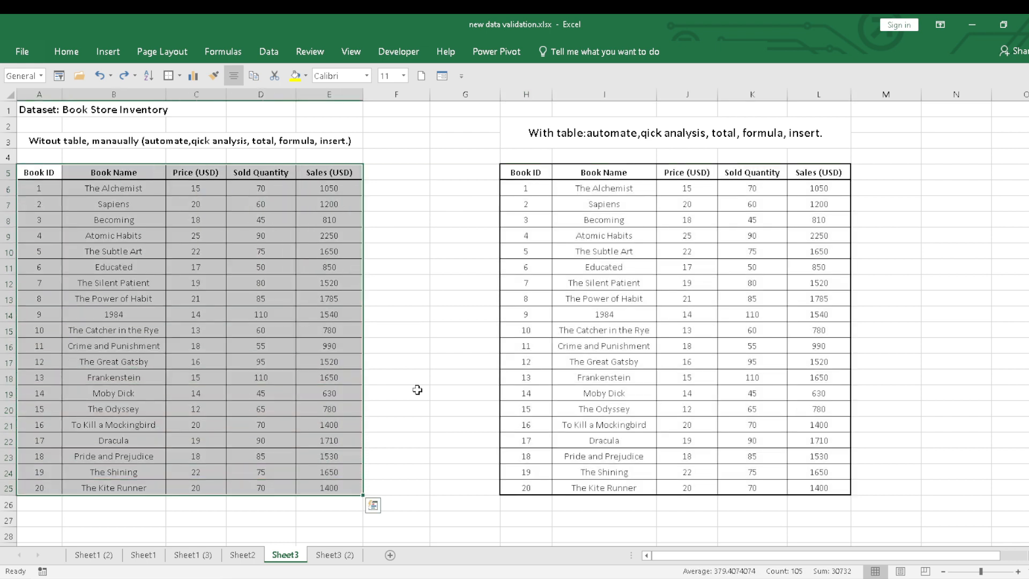
Step: Narrow column C slightly
{"action": "left_click", "coordinate": [464, 336]}
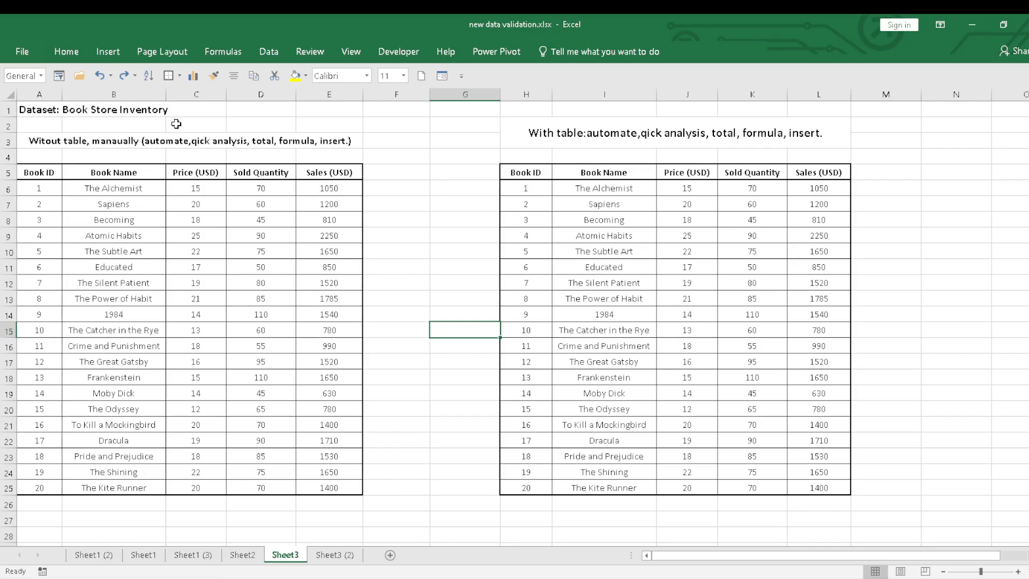
{"action": "left_click_drag", "start_coordinate": [226, 96], "coordinate": [220, 96]}
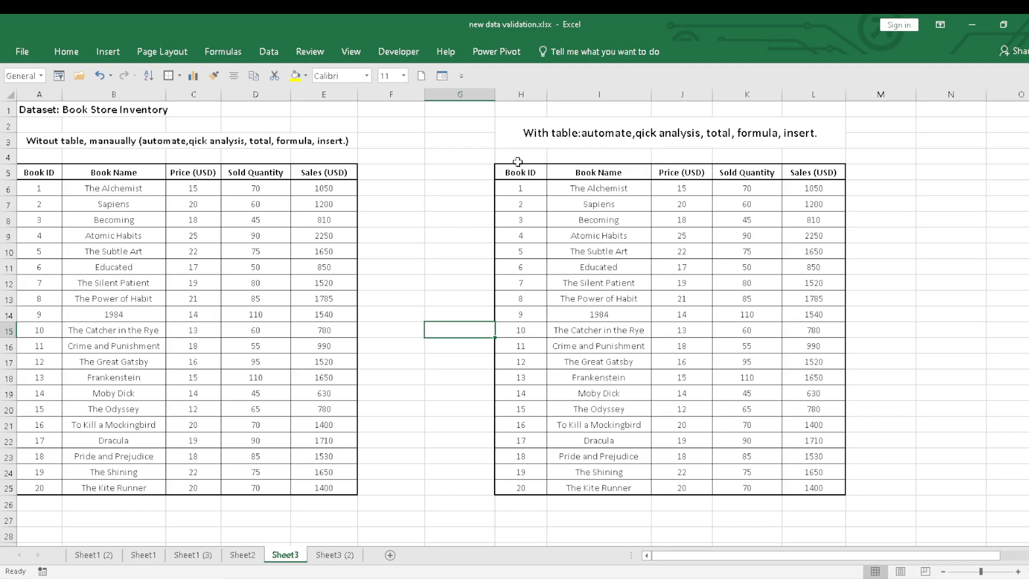
Step: Create a table with headers from the range H5:L25, and undo the conversion
{"action": "left_click_drag", "start_coordinate": [518, 172], "coordinate": [813, 492]}
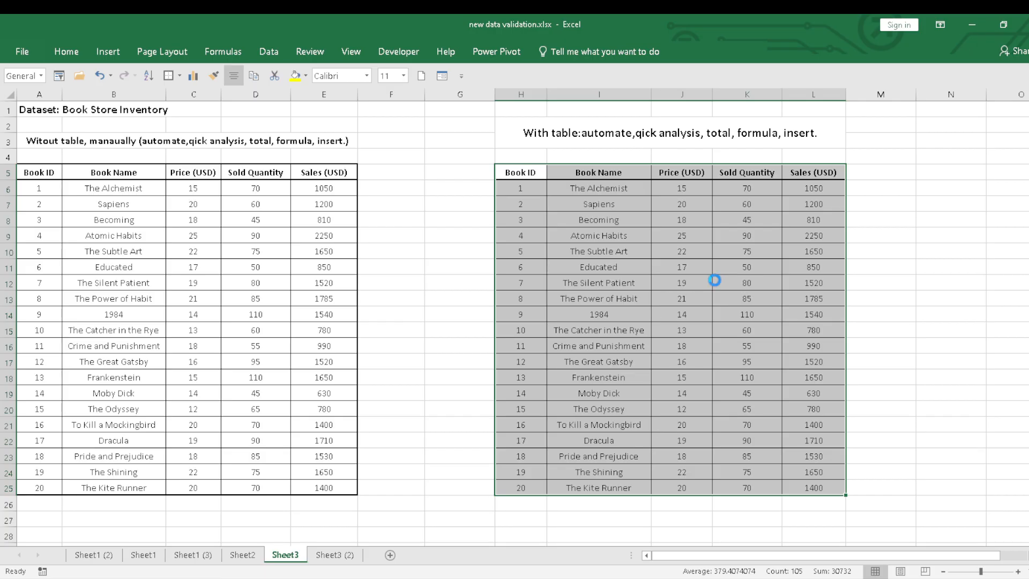
{"action": "key", "text": "ctrl+t"}
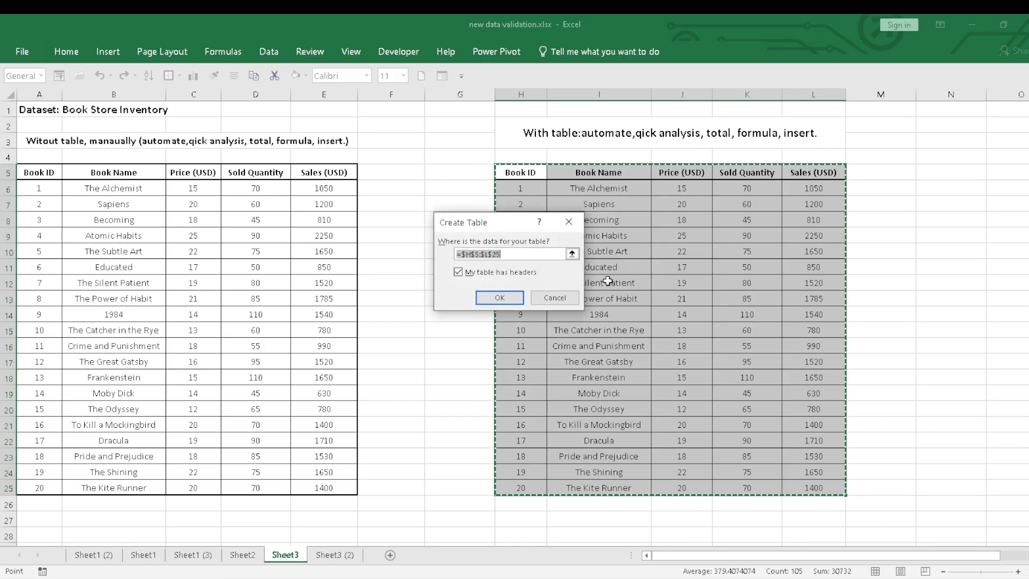
{"action": "left_click", "coordinate": [500, 298]}
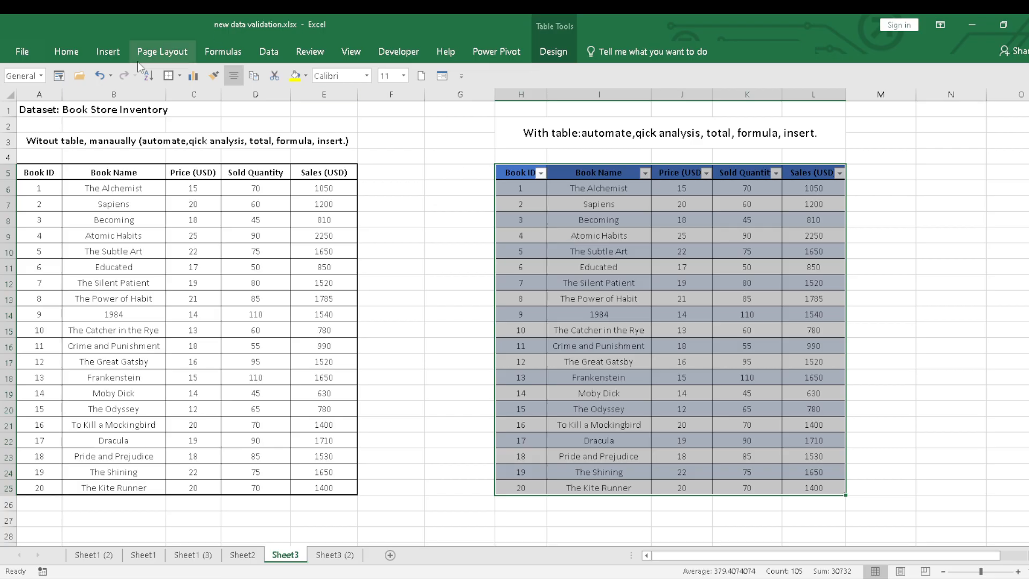
{"action": "left_click", "coordinate": [100, 75]}
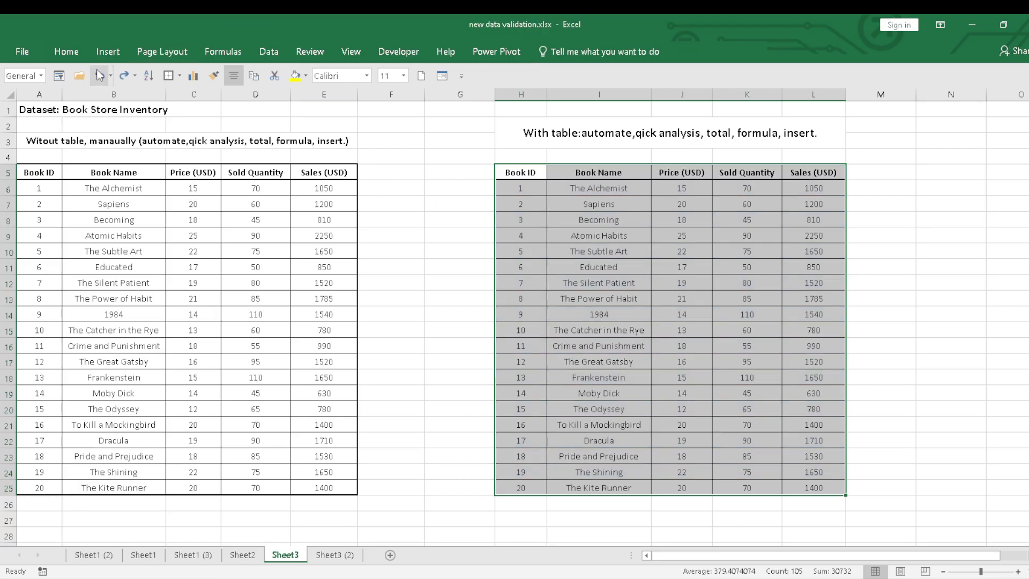
Step: Format the range H5:L25 as a table with headers in a blue Medium style, and undo the formatting
{"action": "left_click", "coordinate": [66, 51]}
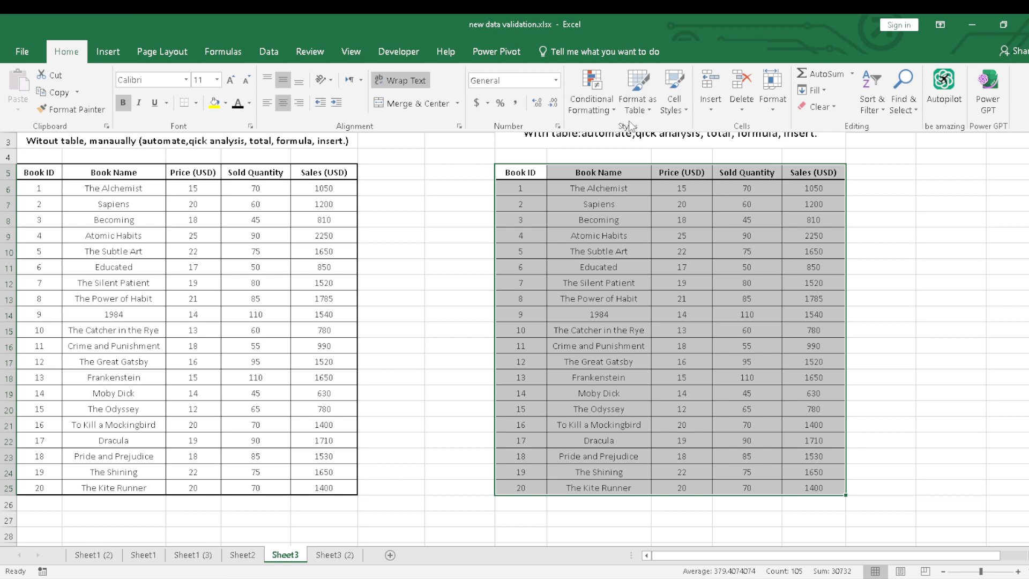
{"action": "left_click", "coordinate": [635, 101]}
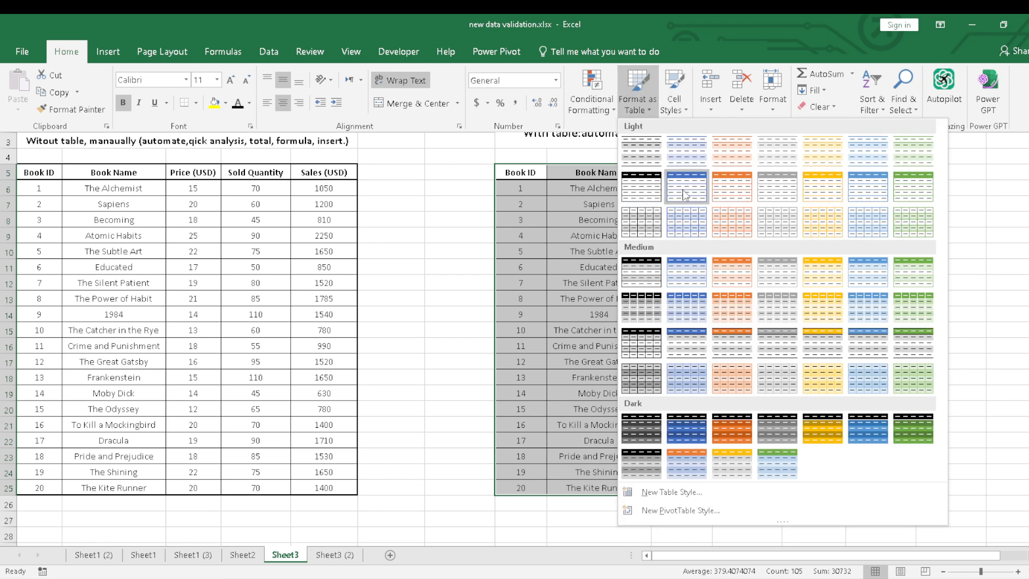
{"action": "left_click", "coordinate": [682, 277]}
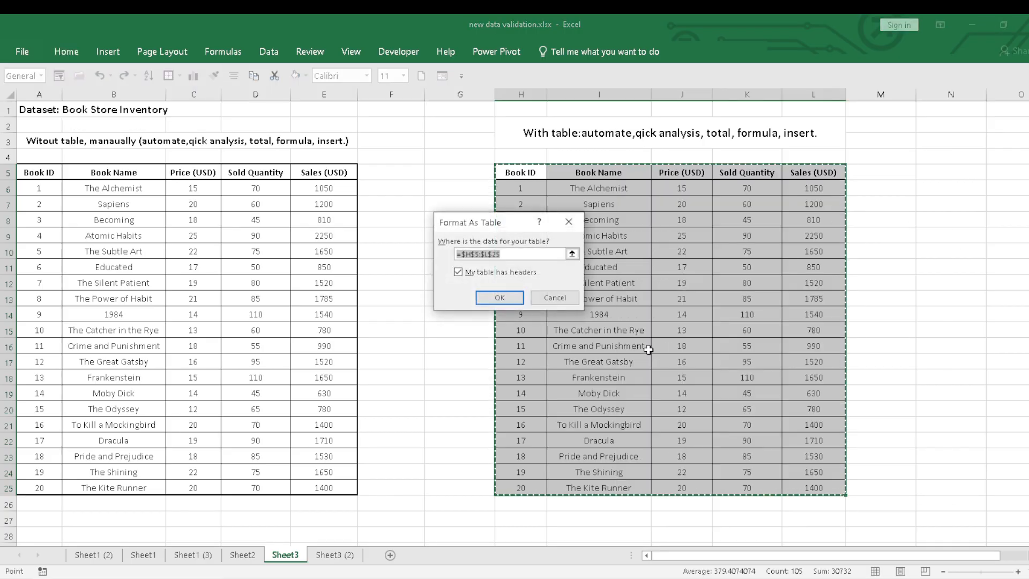
{"action": "left_click", "coordinate": [498, 298]}
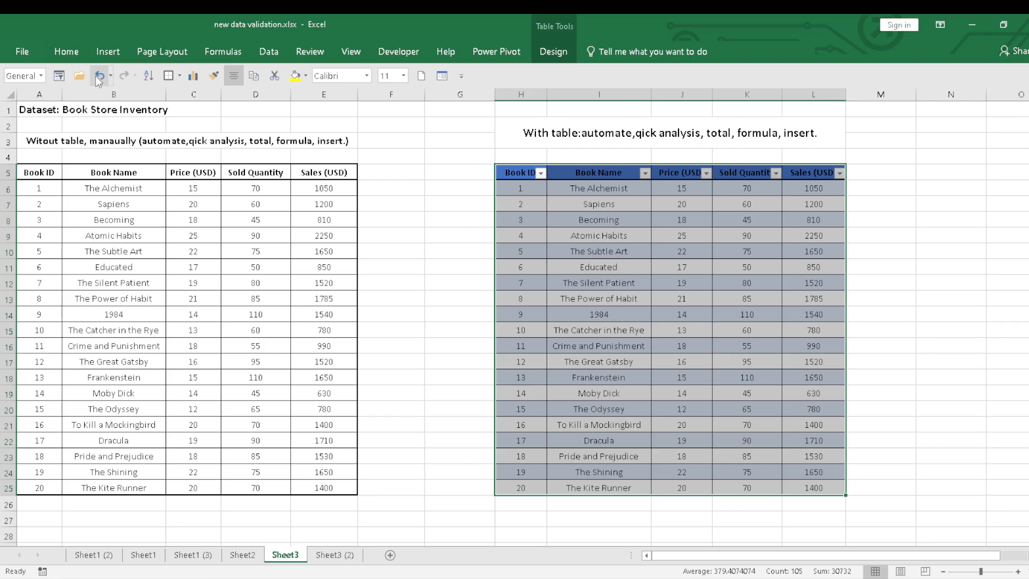
{"action": "left_click", "coordinate": [98, 75]}
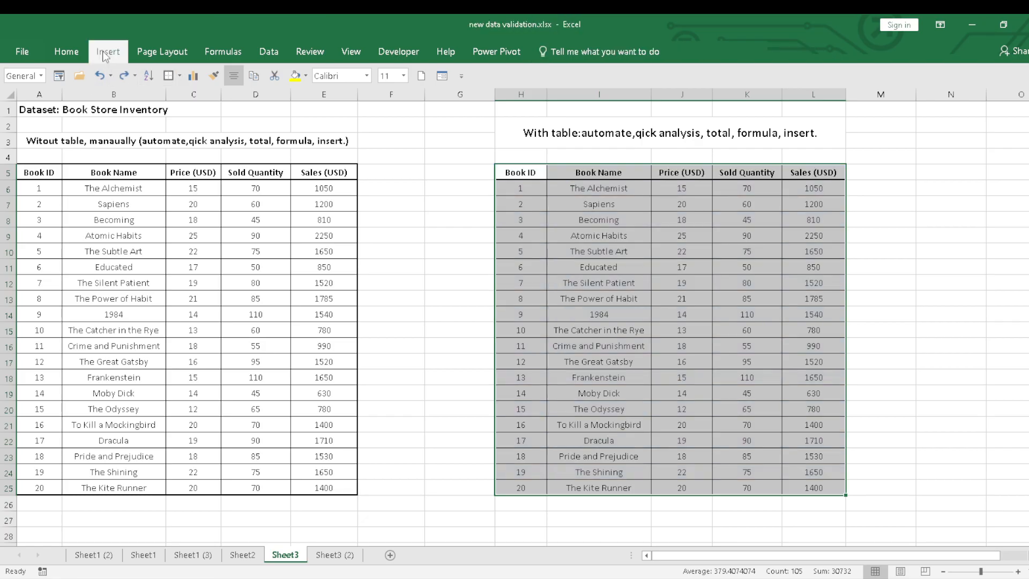
Step: Insert a table with headers over the range H5:L25
{"action": "left_click", "coordinate": [105, 54]}
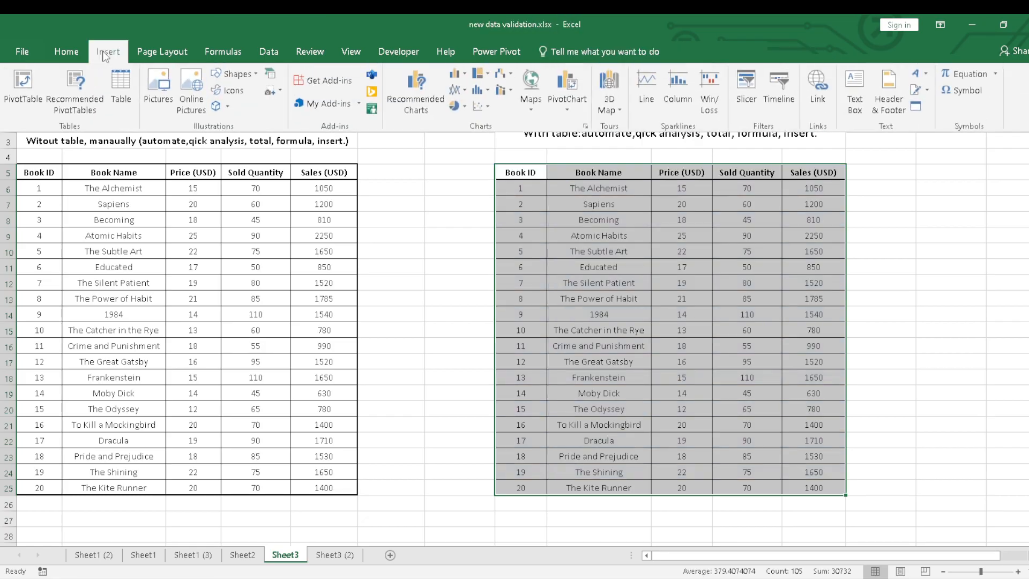
{"action": "left_click", "coordinate": [64, 53]}
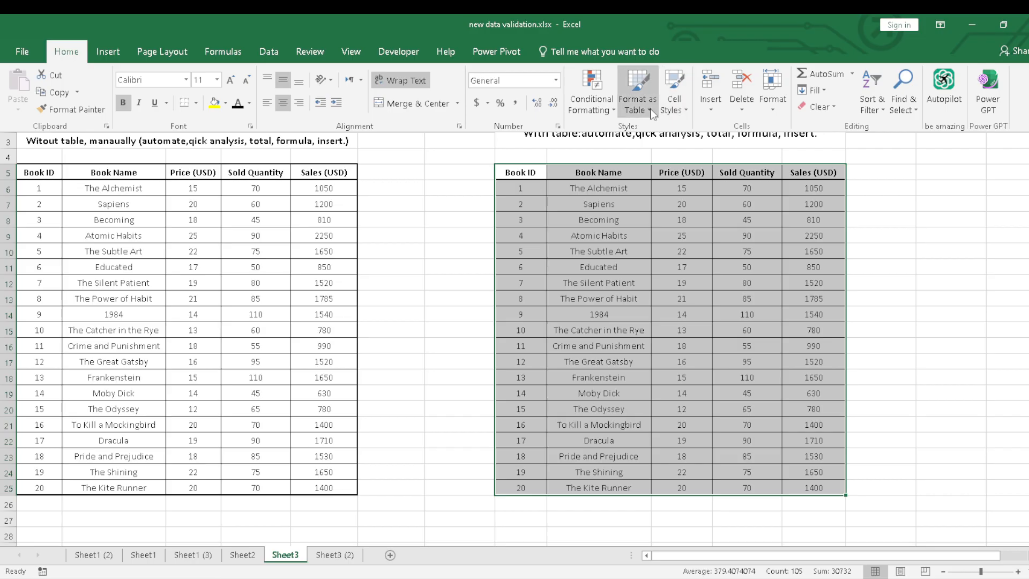
{"action": "left_click", "coordinate": [107, 52]}
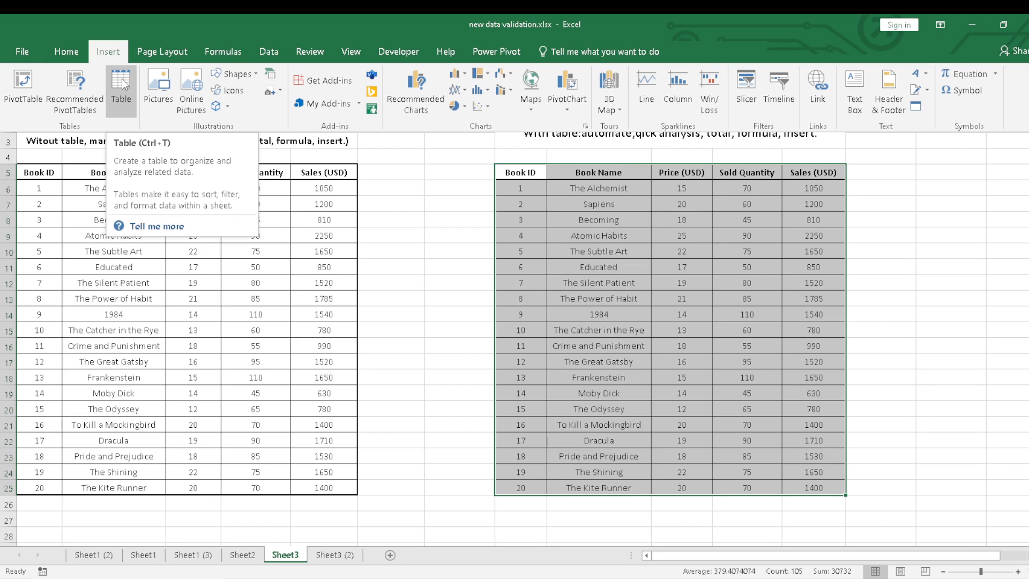
{"action": "left_click", "coordinate": [121, 79]}
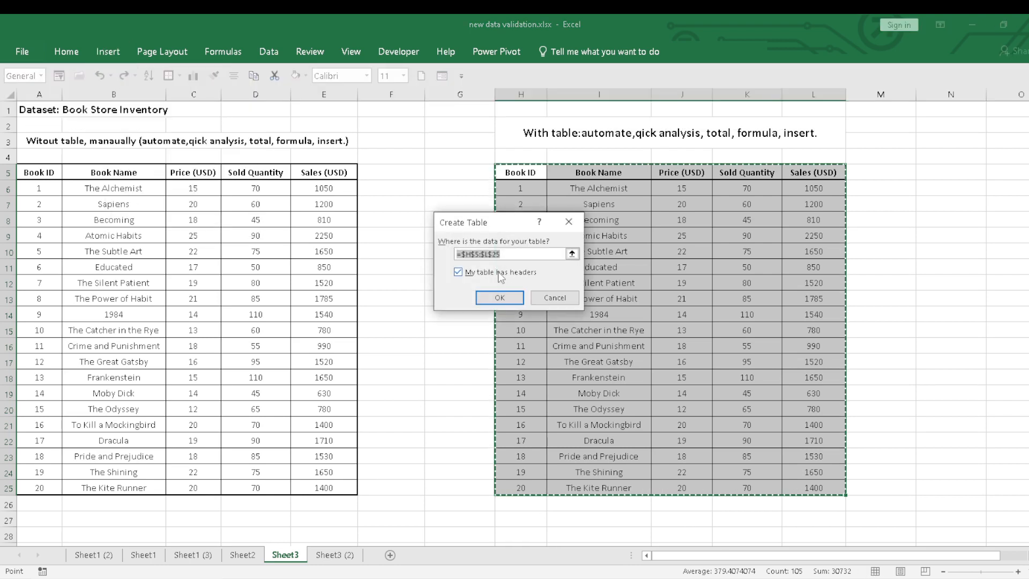
{"action": "left_click", "coordinate": [494, 296]}
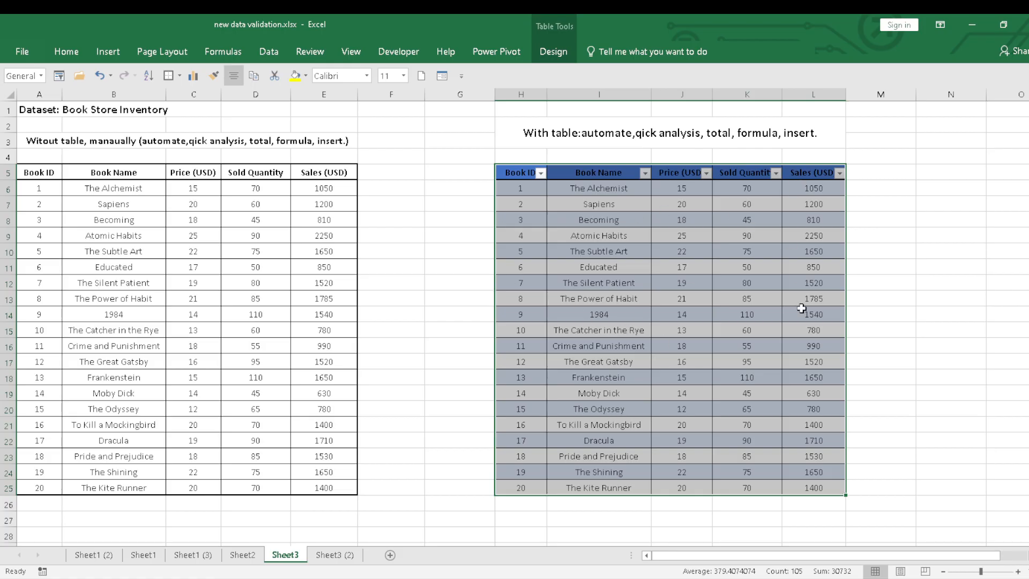
{"action": "left_click", "coordinate": [724, 275]}
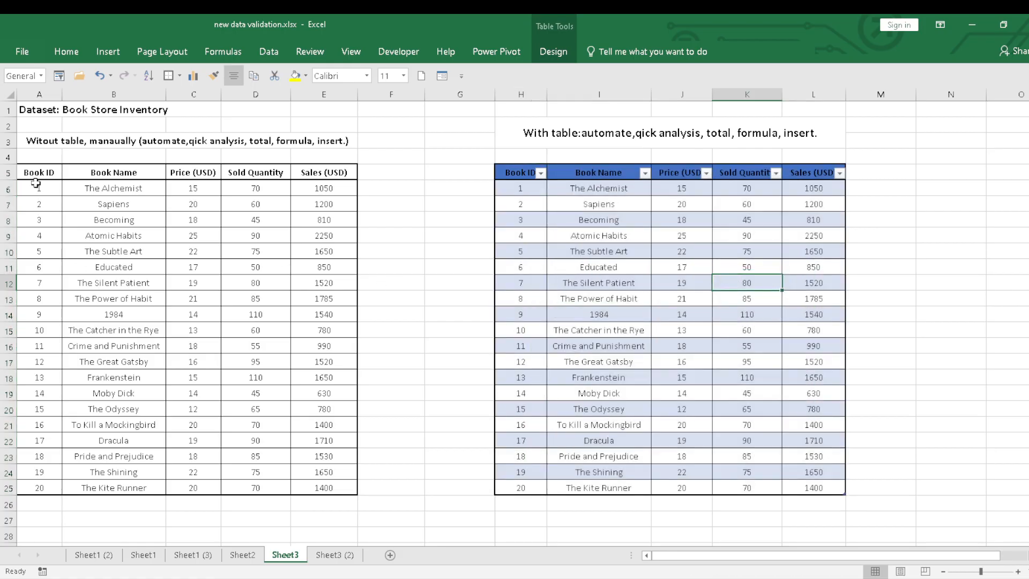
Step: Compare the row shading of the table in H5:L25 with the plain range A5:E25
{"action": "left_click_drag", "start_coordinate": [31, 174], "coordinate": [308, 488]}
{"action": "left_click_drag", "start_coordinate": [434, 277], "coordinate": [832, 190]}
{"action": "left_click", "coordinate": [533, 189]}
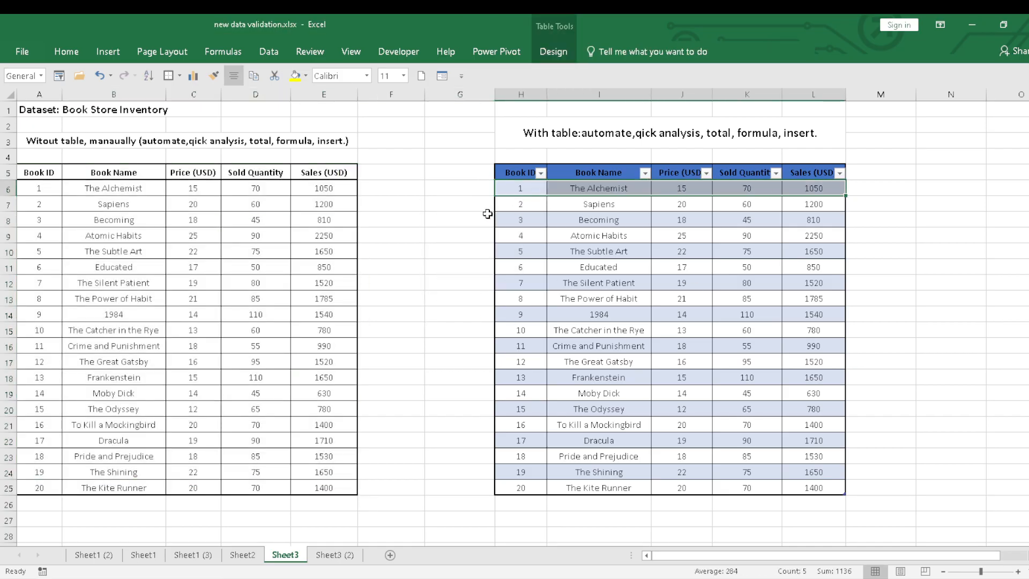
{"action": "left_click", "coordinate": [513, 219]}
{"action": "left_click_drag", "start_coordinate": [578, 215], "coordinate": [772, 217]}
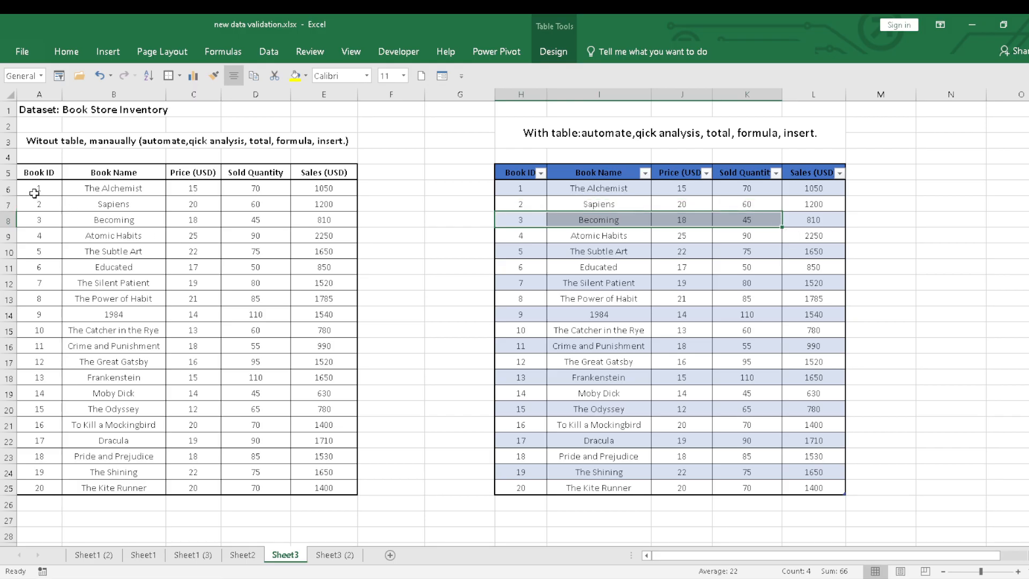
{"action": "left_click_drag", "start_coordinate": [34, 191], "coordinate": [308, 210]}
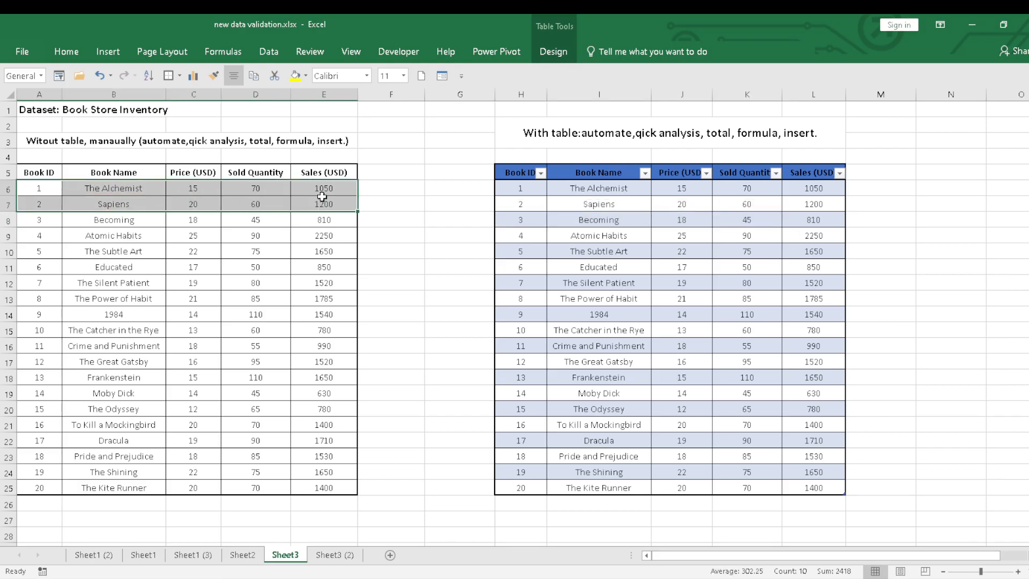
{"action": "left_click_drag", "start_coordinate": [322, 197], "coordinate": [323, 195]}
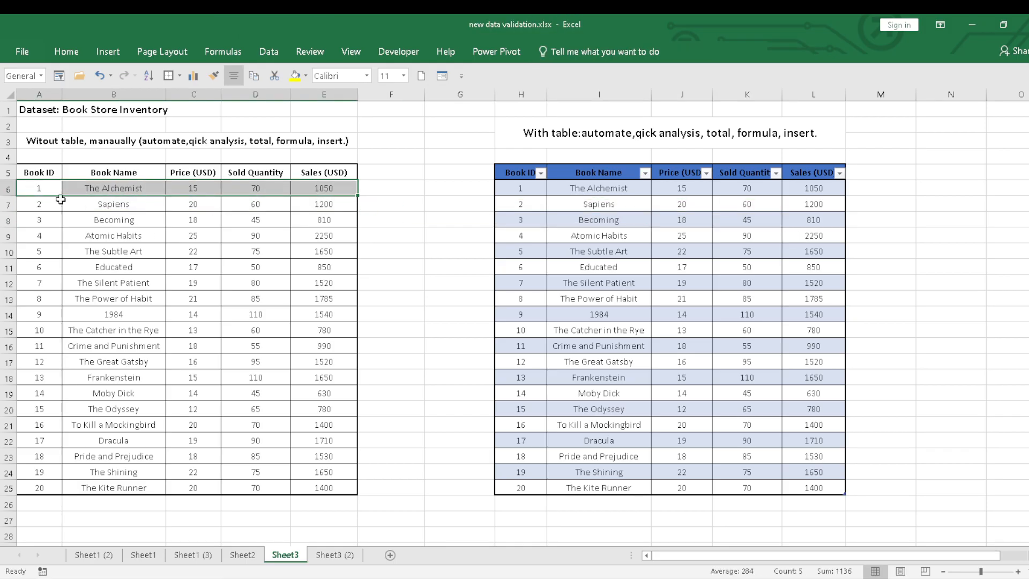
Step: Fill the header row A5:E5 of the plain range with the blue theme colour
{"action": "left_click", "coordinate": [305, 76]}
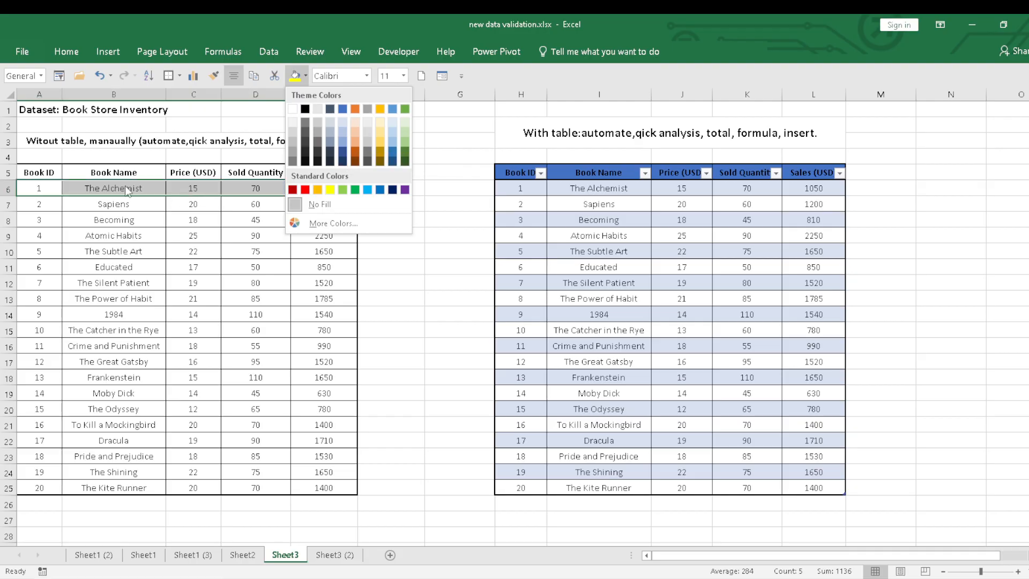
{"action": "left_click", "coordinate": [24, 173]}
{"action": "left_click_drag", "start_coordinate": [24, 173], "coordinate": [348, 172]}
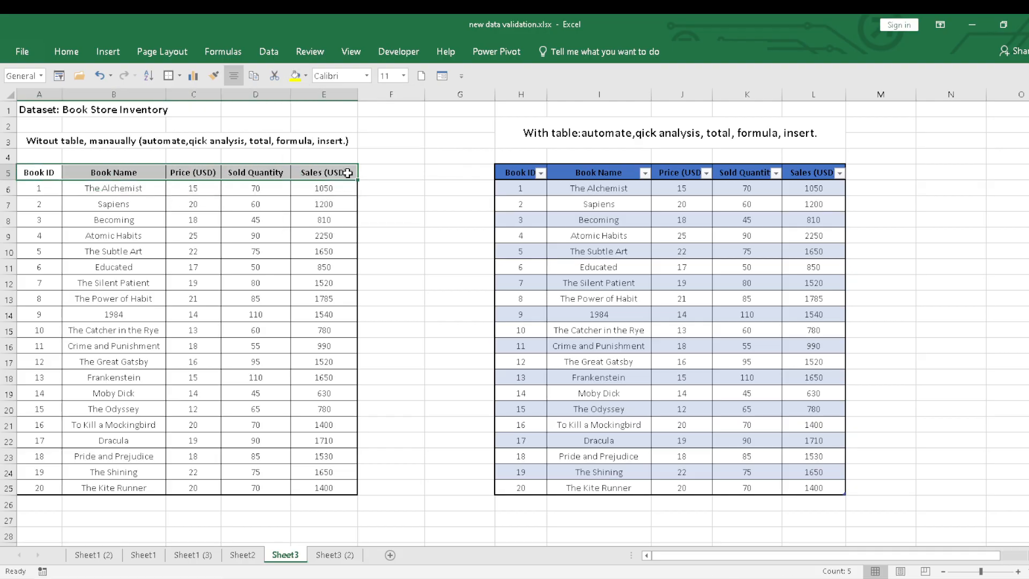
{"action": "left_click", "coordinate": [307, 76]}
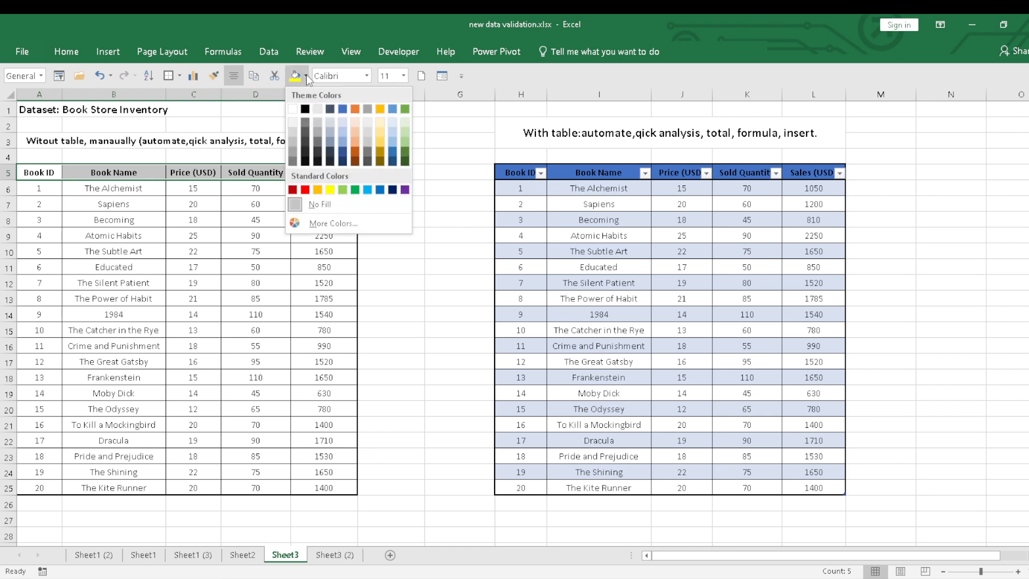
{"action": "left_click", "coordinate": [345, 110]}
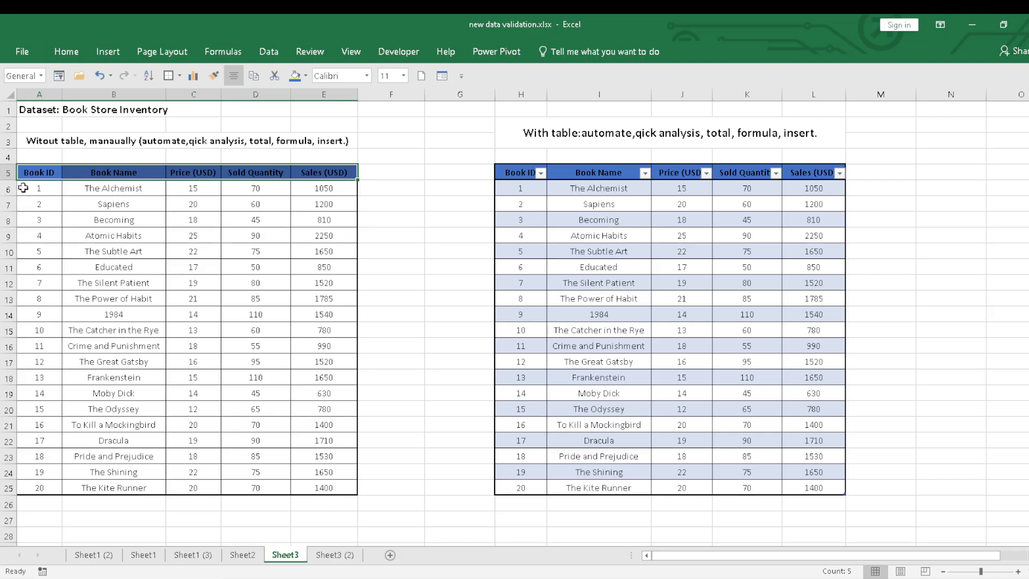
Step: Fill the first data row A6:E6 of the plain range with the lightest blue-gray theme colour
{"action": "left_click_drag", "start_coordinate": [25, 188], "coordinate": [326, 187]}
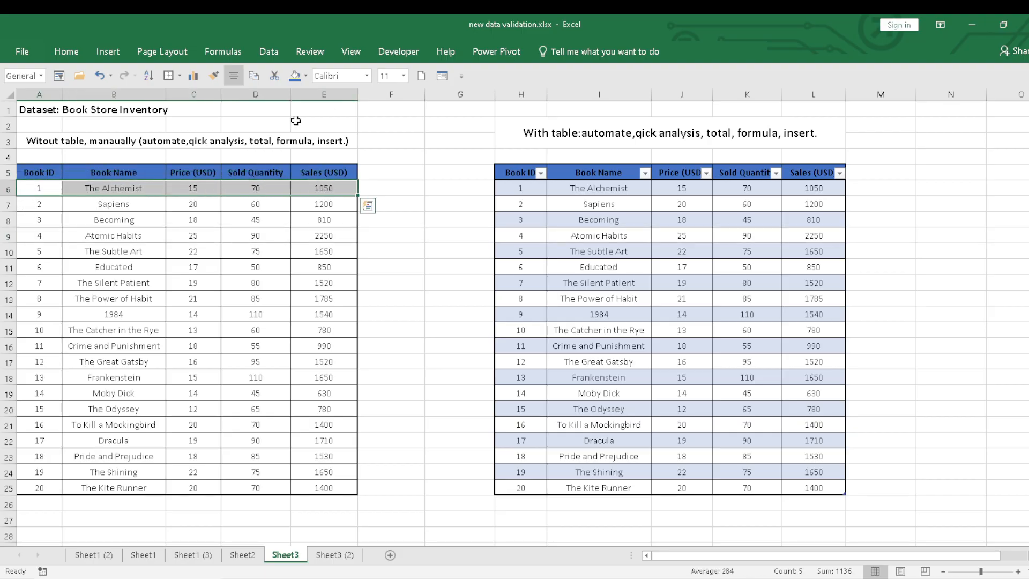
{"action": "left_click", "coordinate": [306, 75]}
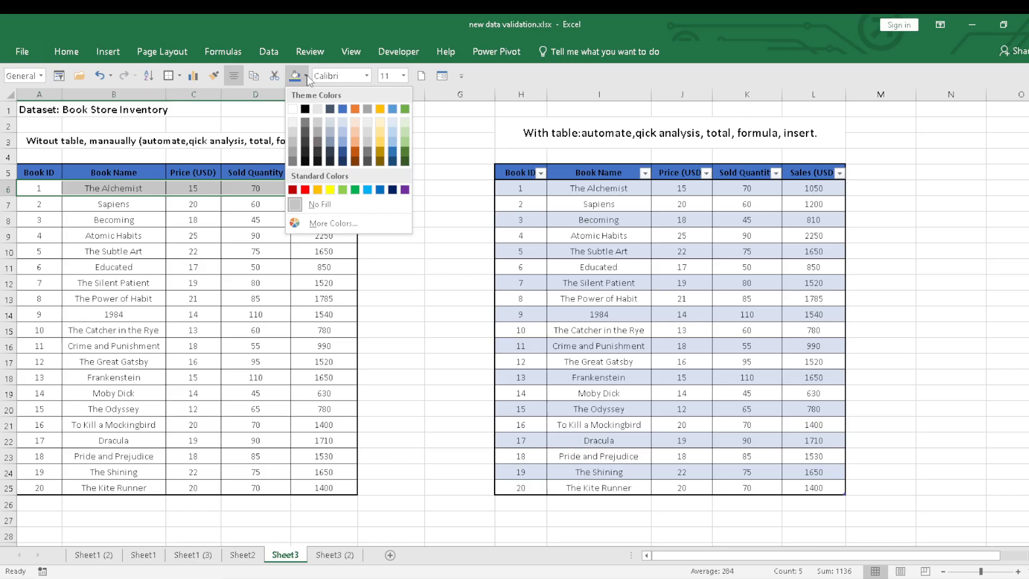
{"action": "left_click", "coordinate": [331, 124]}
{"action": "left_click", "coordinate": [384, 221]}
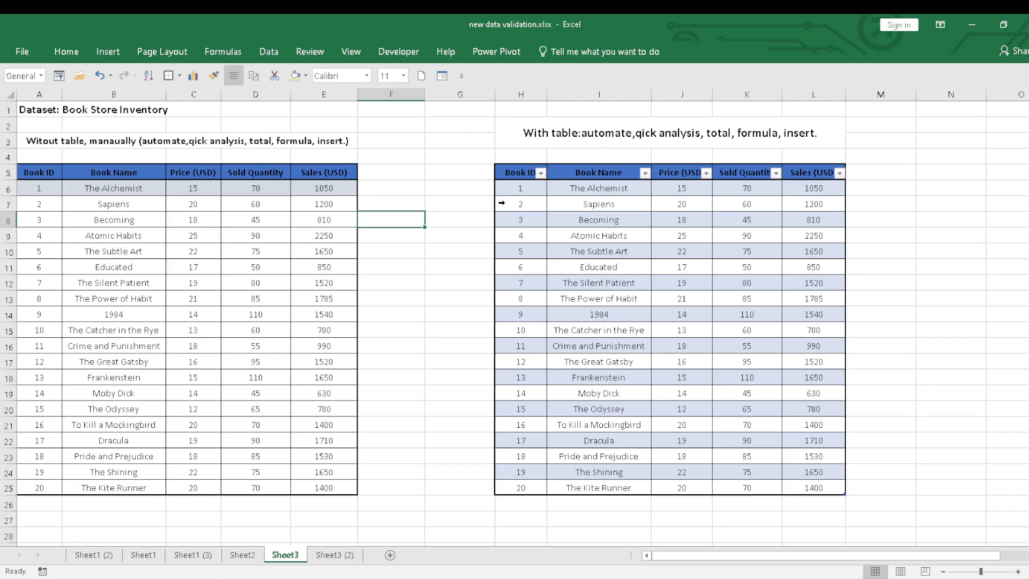
Step: Change the style of the table in H5:L25 to the light blue banded Table Style Medium 6
{"action": "left_click_drag", "start_coordinate": [513, 171], "coordinate": [799, 488]}
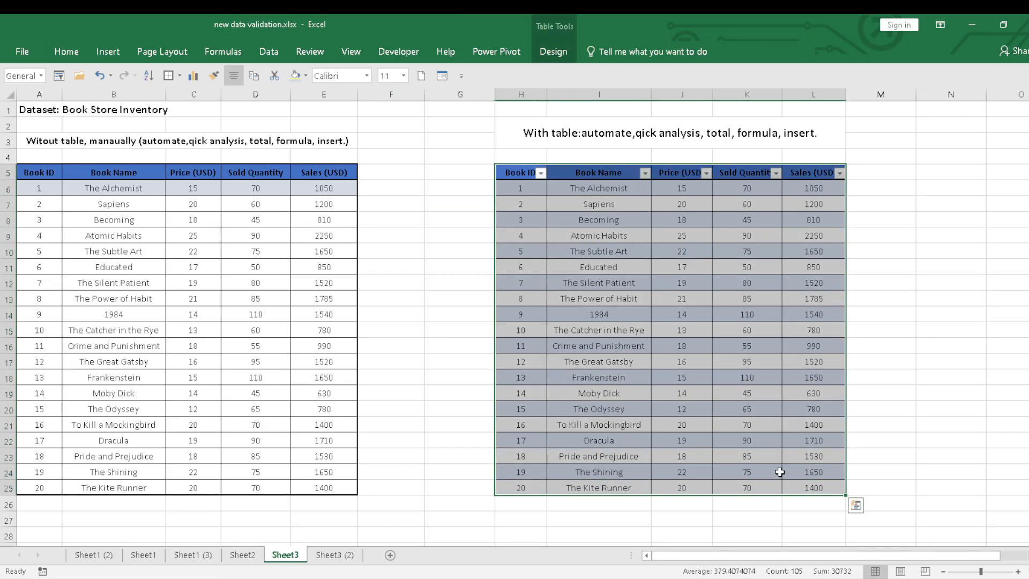
{"action": "left_click", "coordinate": [959, 238]}
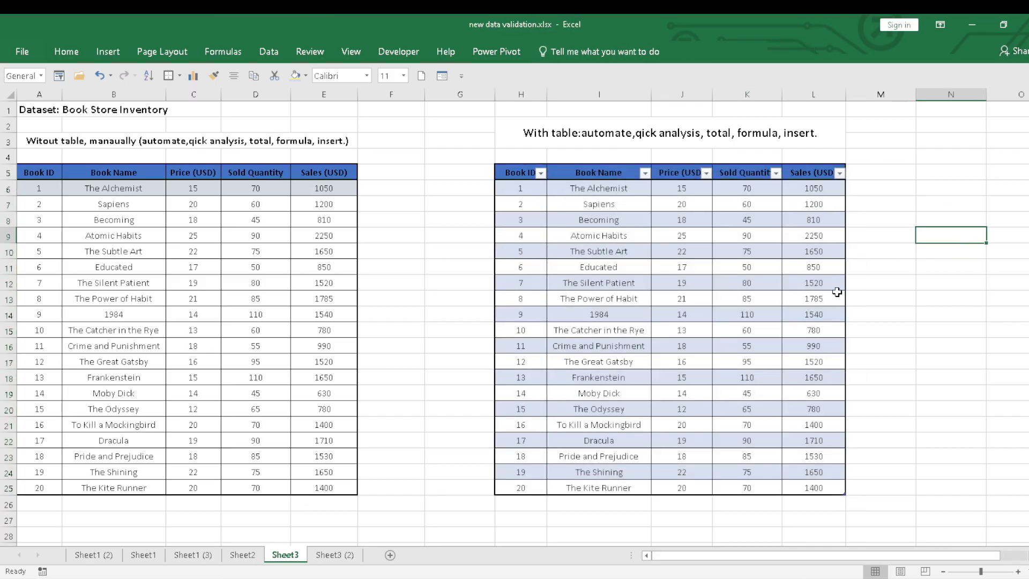
{"action": "left_click", "coordinate": [615, 281]}
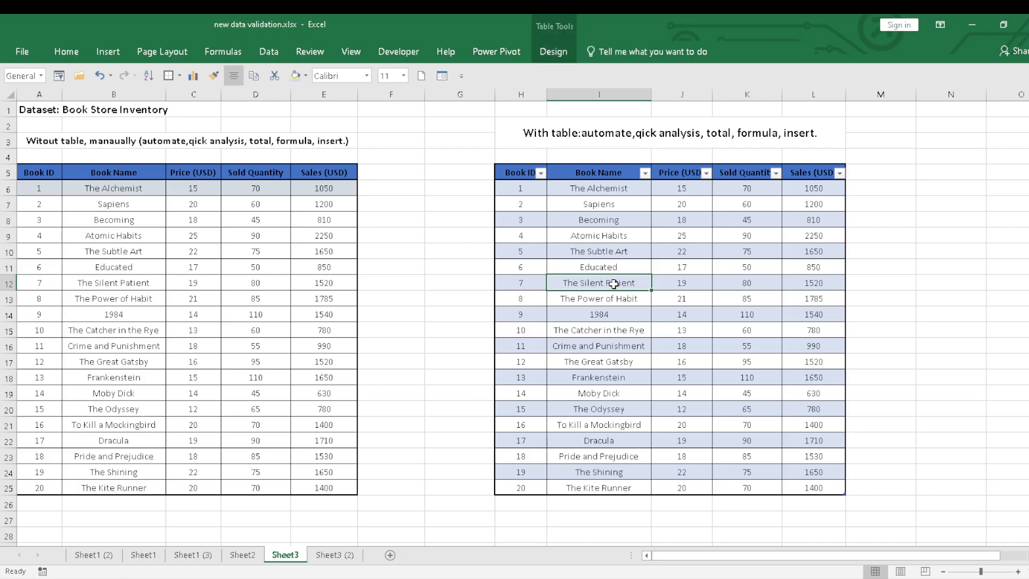
{"action": "left_click", "coordinate": [558, 58]}
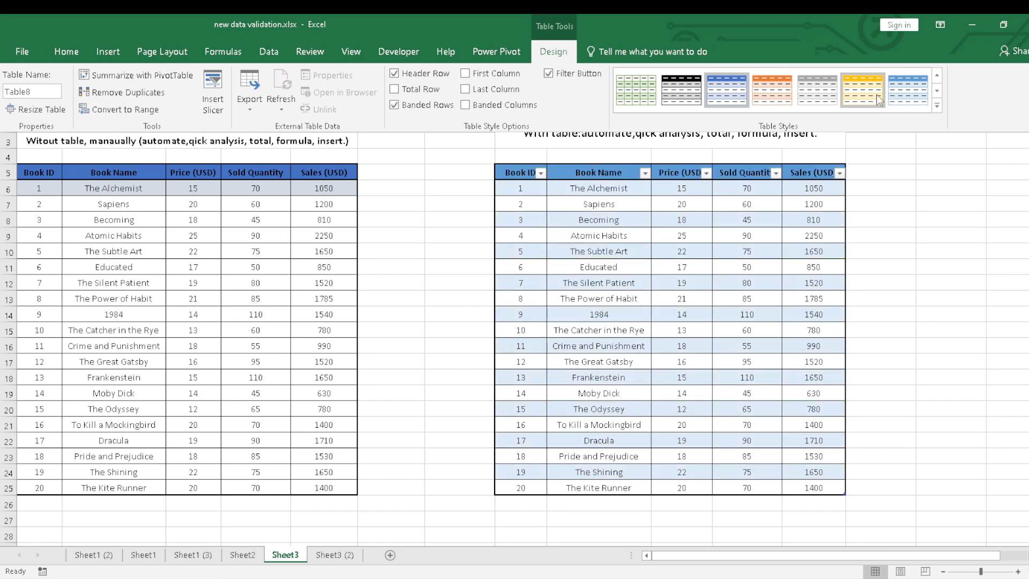
{"action": "left_click", "coordinate": [938, 105]}
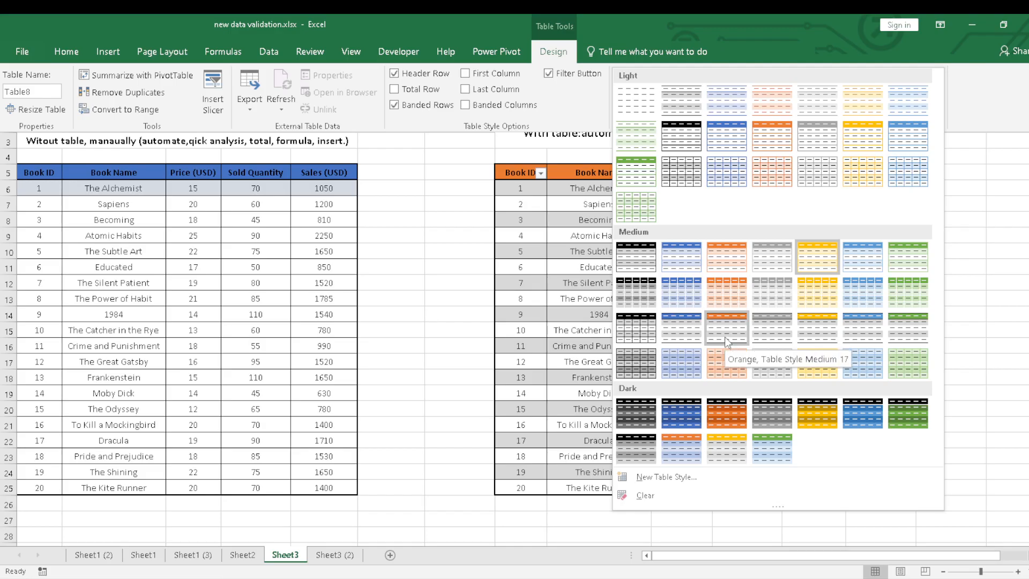
{"action": "left_click", "coordinate": [860, 262]}
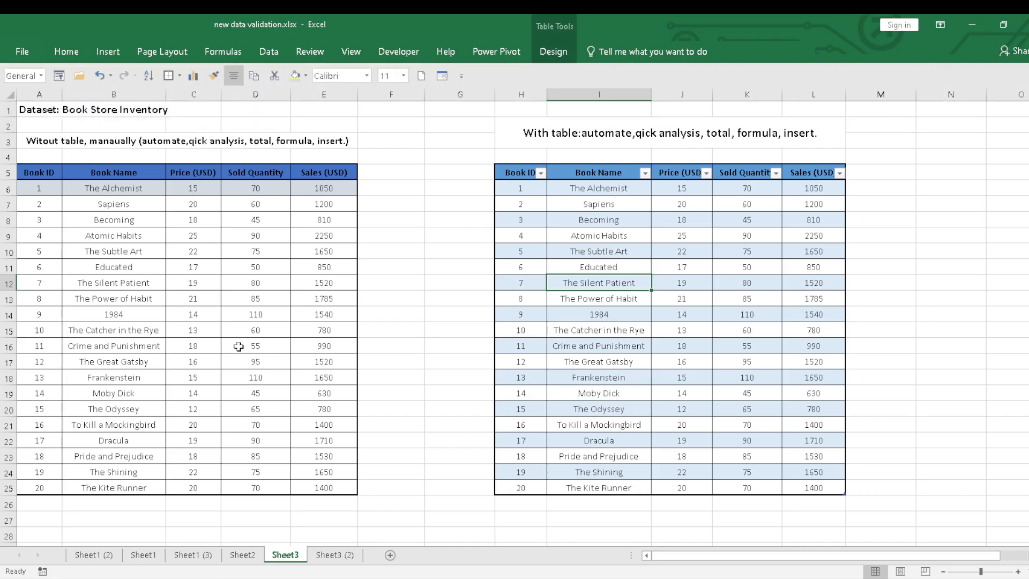
Step: Remove the fill colour from the header and first data row, A5:E6, of the plain range
{"action": "left_click", "coordinate": [188, 304]}
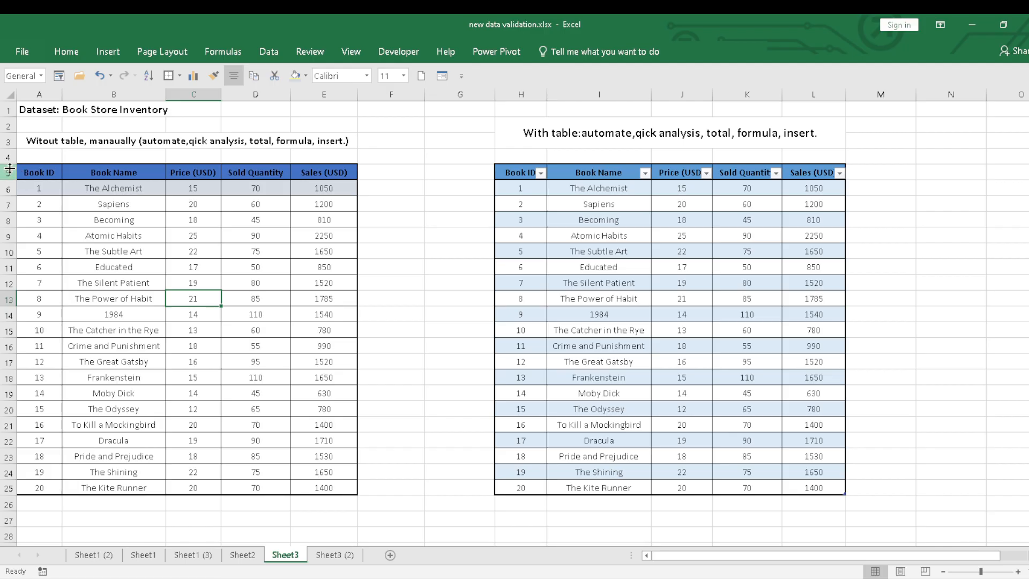
{"action": "left_click_drag", "start_coordinate": [39, 171], "coordinate": [328, 171]}
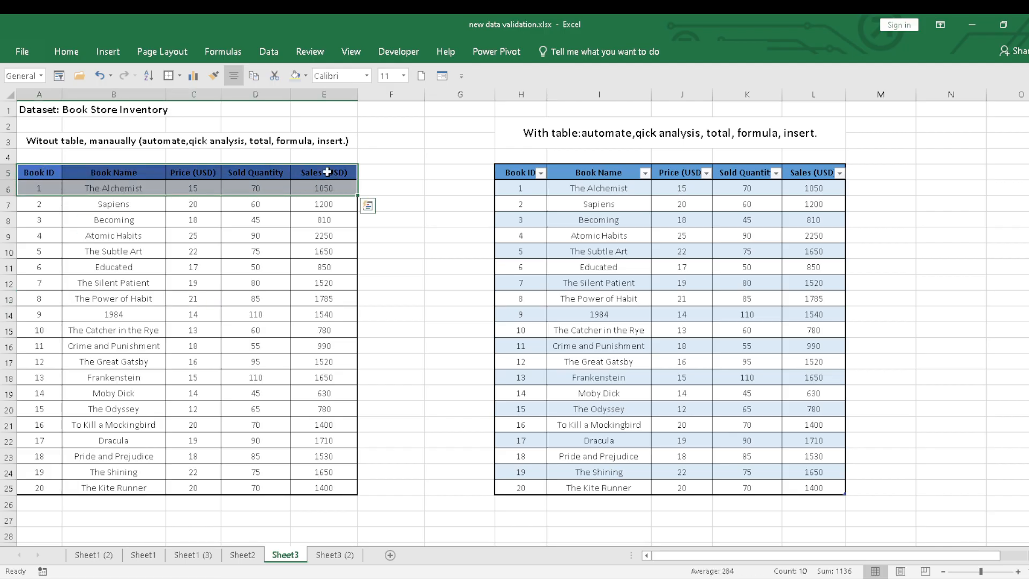
{"action": "left_click", "coordinate": [305, 75]}
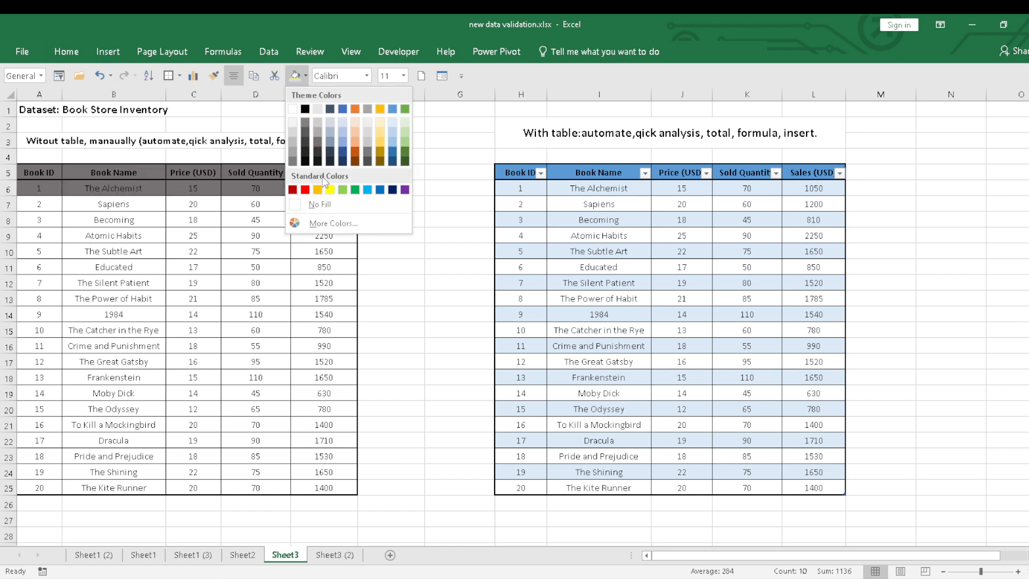
{"action": "left_click", "coordinate": [329, 203]}
{"action": "left_click", "coordinate": [442, 260]}
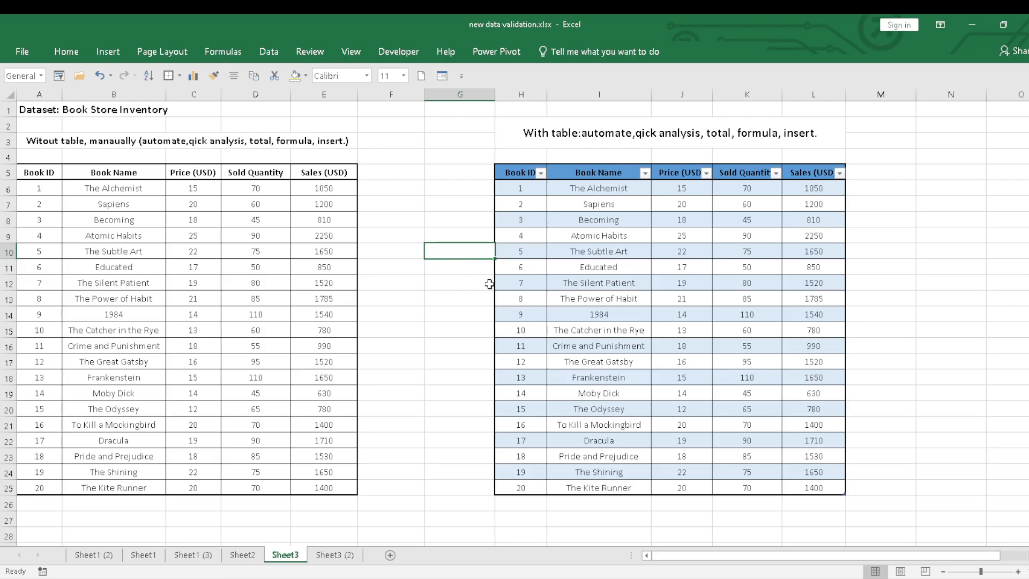
{"action": "left_click", "coordinate": [401, 282]}
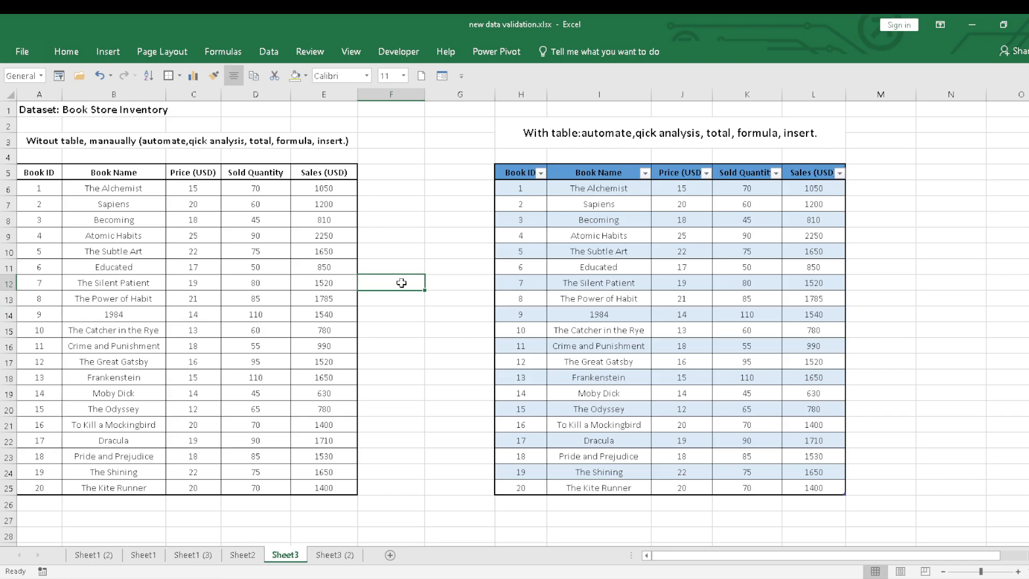
{"action": "left_click", "coordinate": [516, 503]}
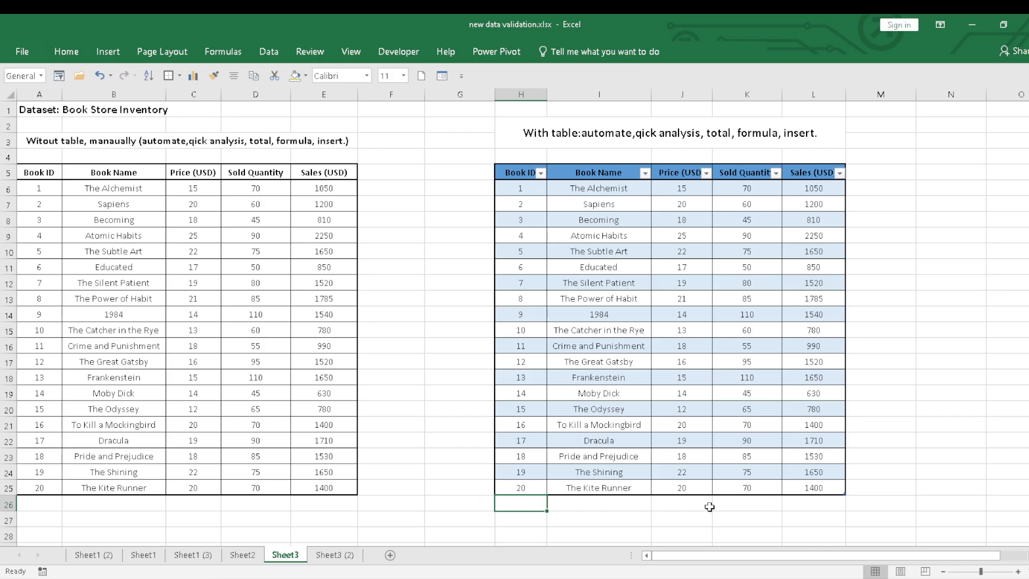
{"action": "left_click", "coordinate": [693, 505]}
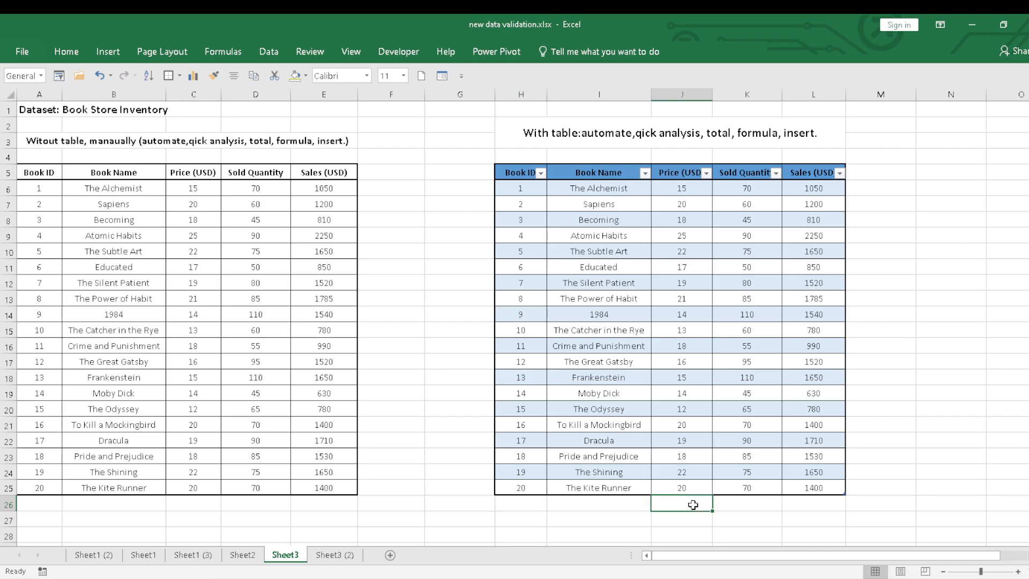
Step: Total the Price (USD) column of the plain range in C26 with the formula =SUM(C6:C25)
{"action": "left_click", "coordinate": [193, 500]}
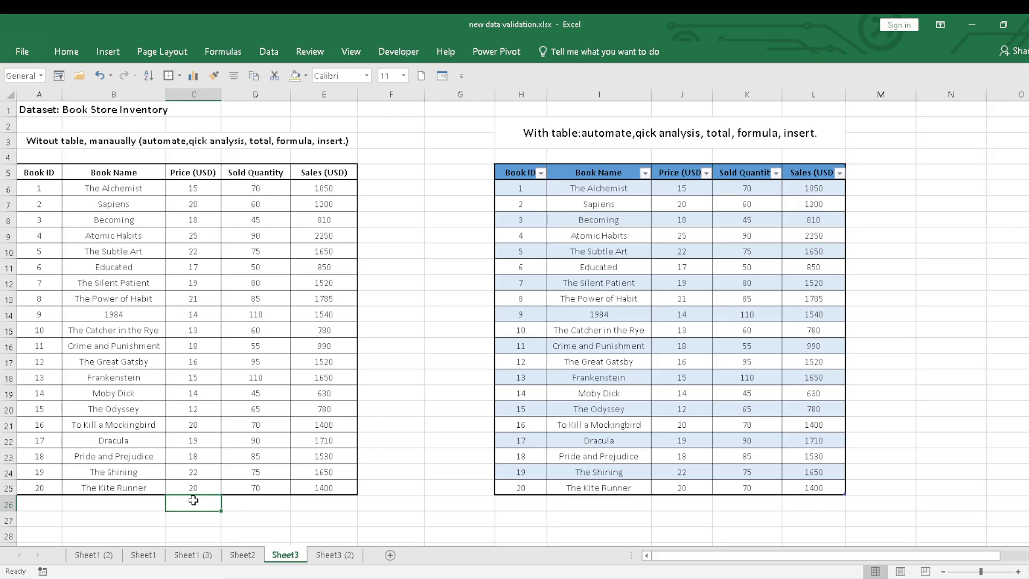
{"action": "type", "text": "="}
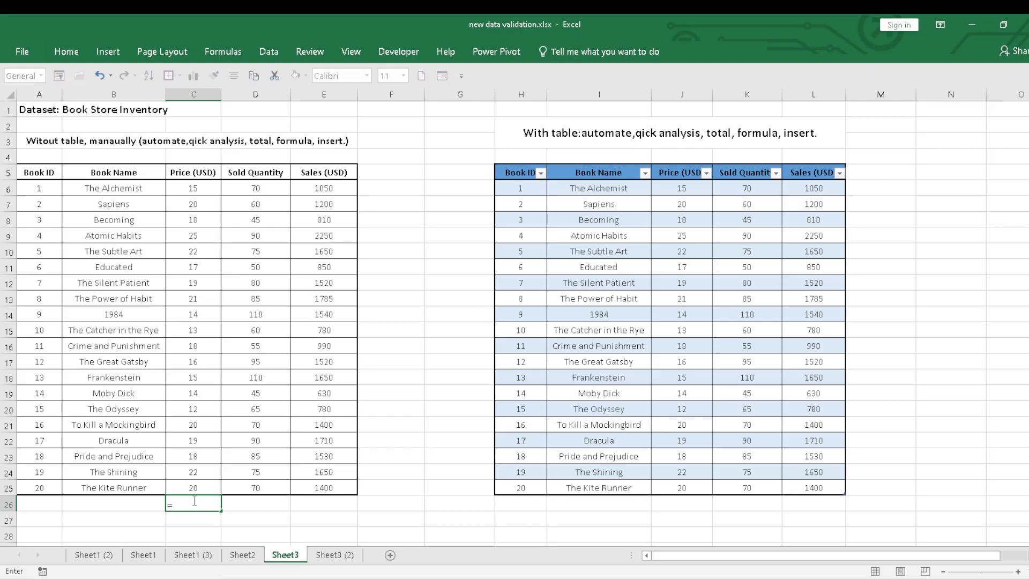
{"action": "type", "text": "sum"}
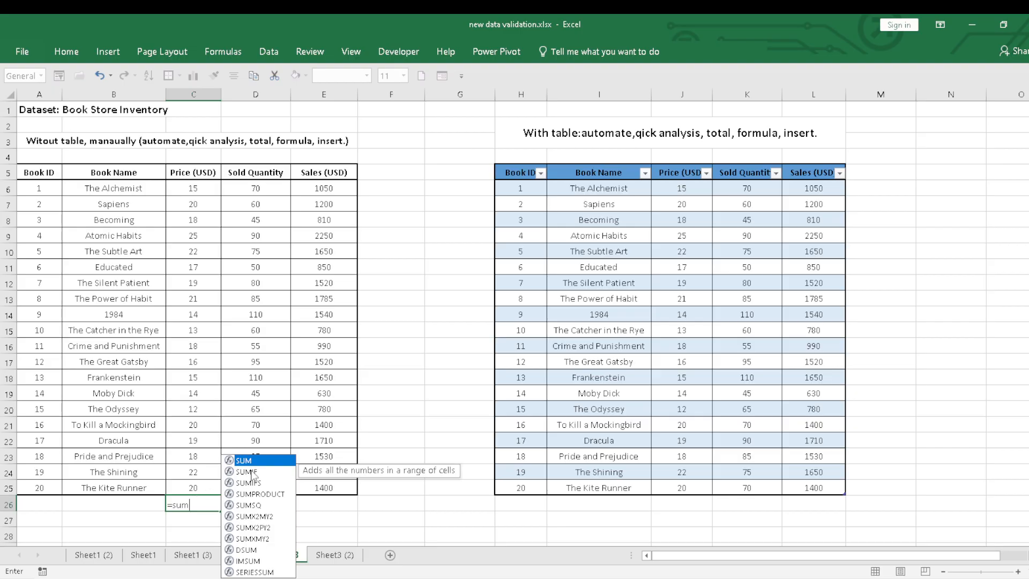
{"action": "double_click", "coordinate": [252, 462]}
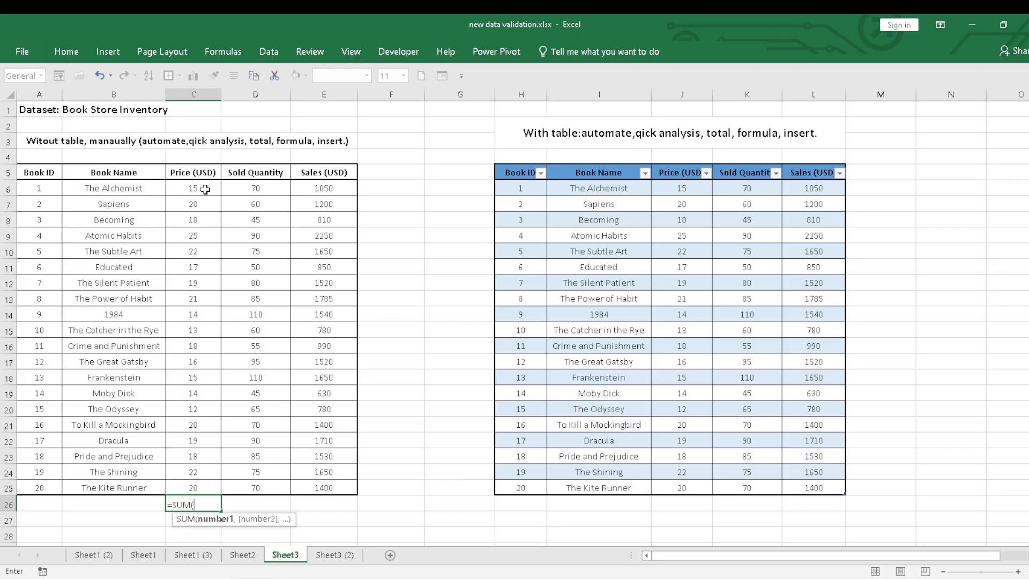
{"action": "left_click_drag", "start_coordinate": [203, 188], "coordinate": [205, 488]}
{"action": "type", "text": ")"}
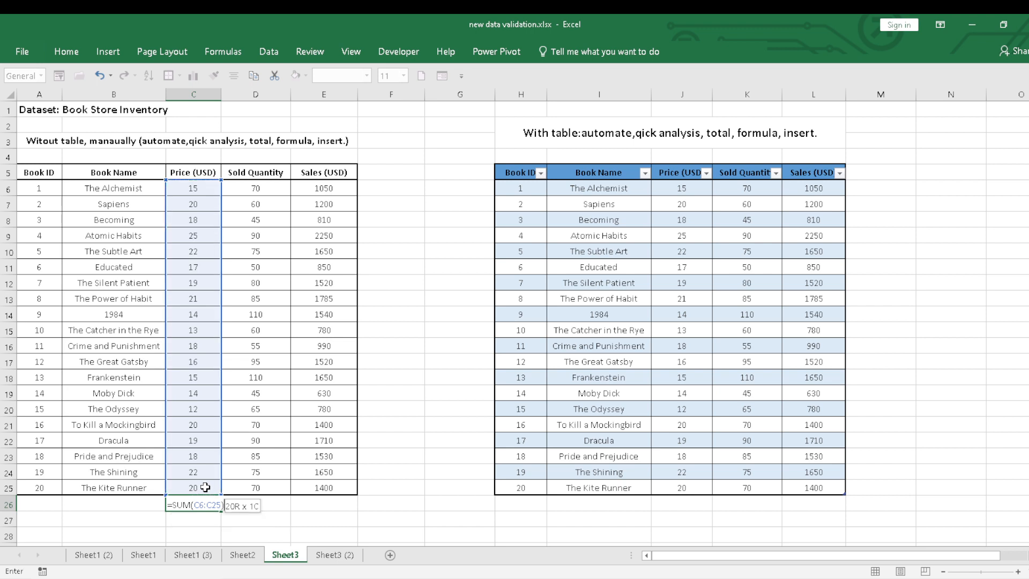
{"action": "key", "text": "Return"}
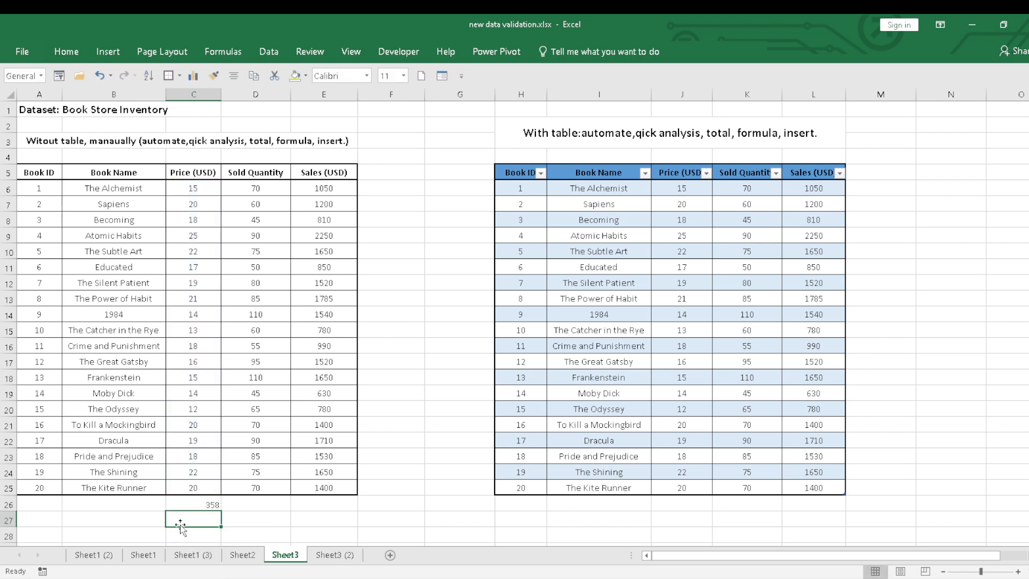
{"action": "left_click", "coordinate": [186, 501]}
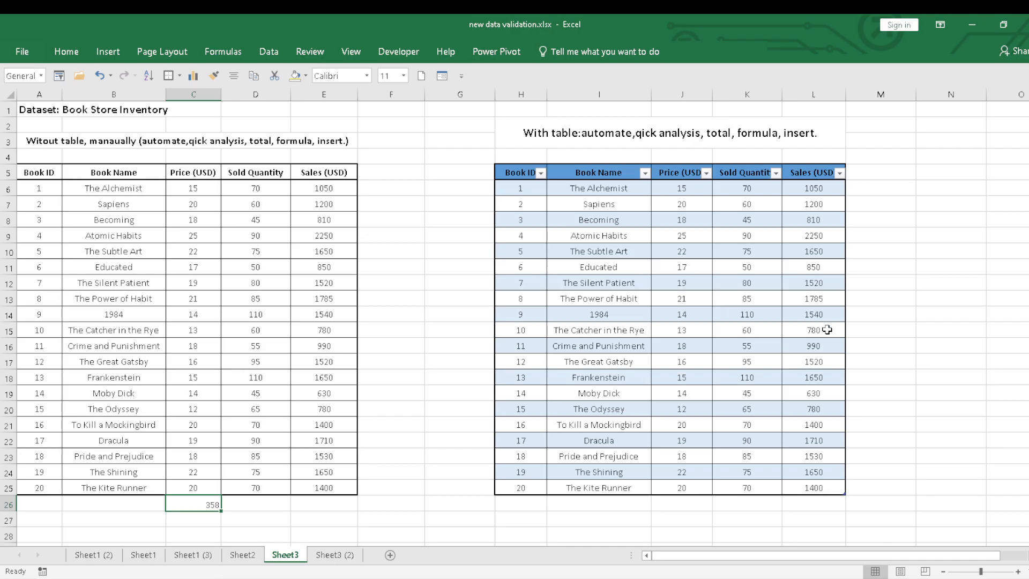
Step: Add a total row to the table in H5:L25 and inspect the formula in its Sales (USD) total cell
{"action": "left_click", "coordinate": [681, 284]}
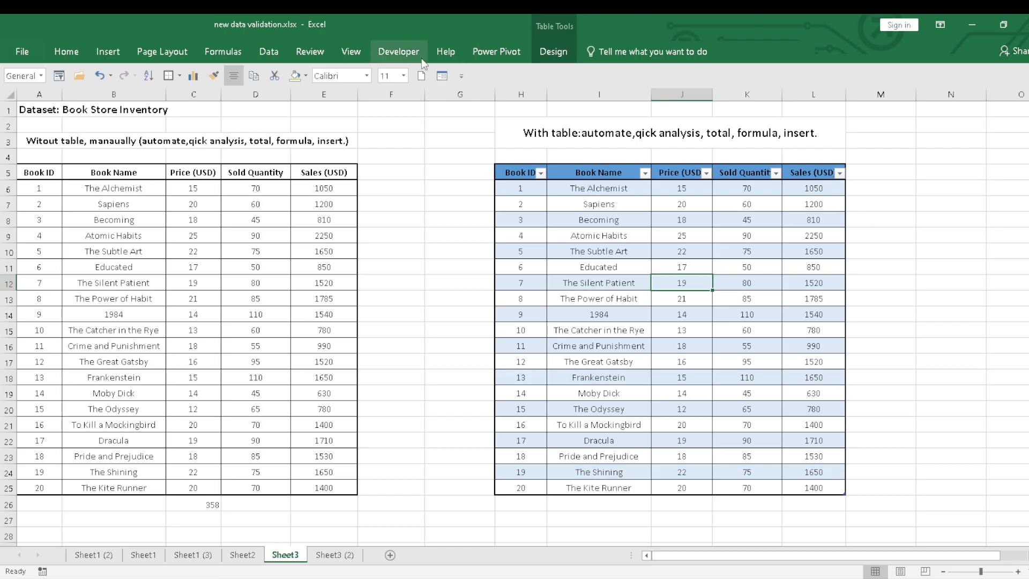
{"action": "left_click", "coordinate": [552, 52]}
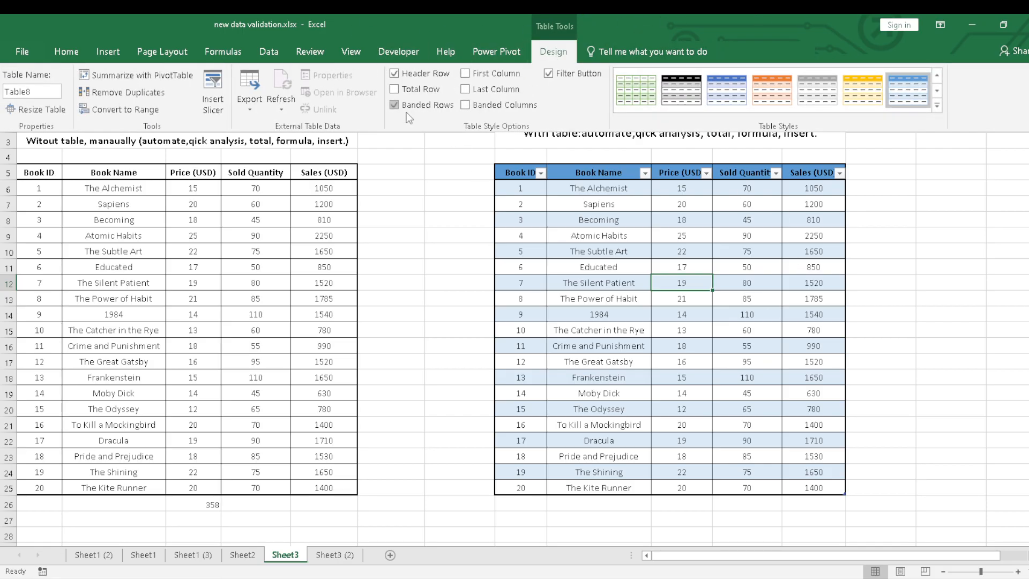
{"action": "left_click", "coordinate": [394, 89]}
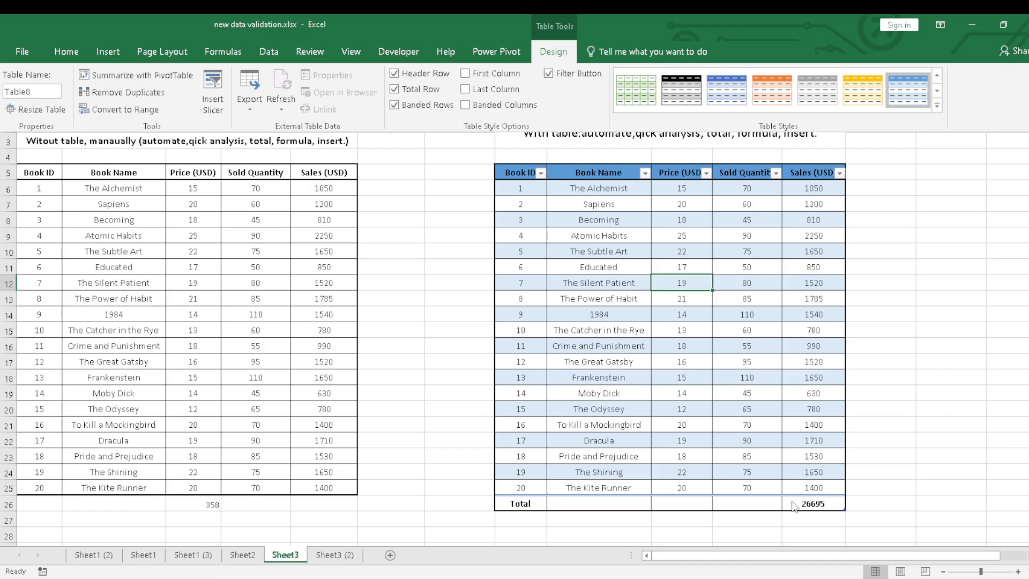
{"action": "key", "text": "ctrl+F1"}
{"action": "double_click", "coordinate": [827, 505]}
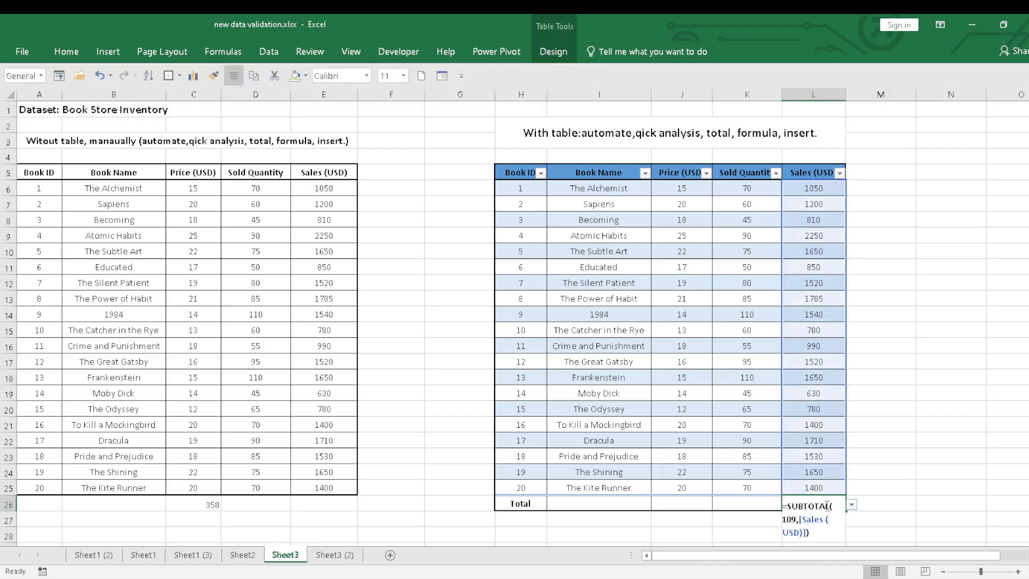
{"action": "key", "text": "Return"}
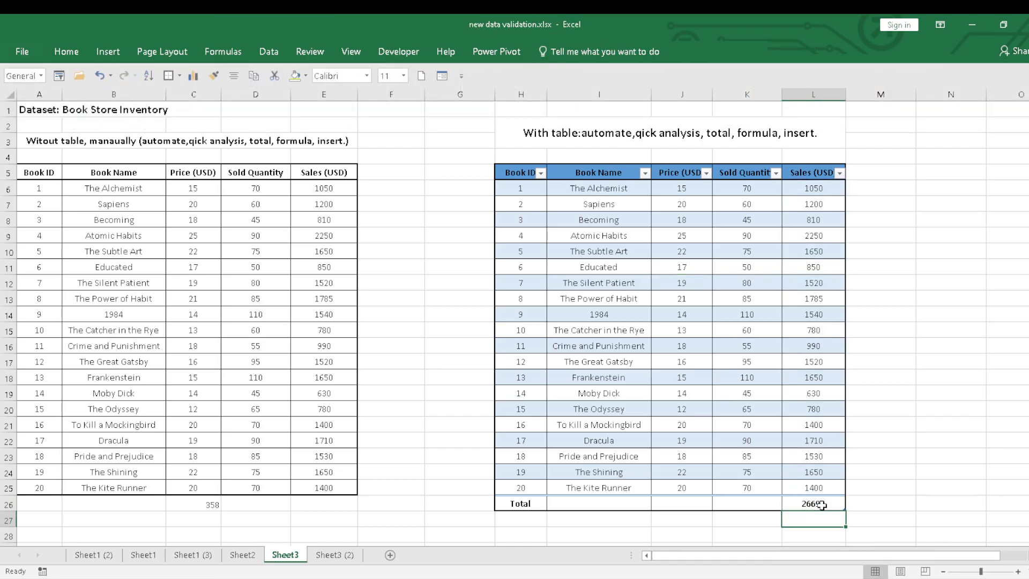
Step: Calculate the lowest Sales (USD) value of the plain range in E26 with the formula =MIN(E6:E25)
{"action": "left_click", "coordinate": [234, 502]}
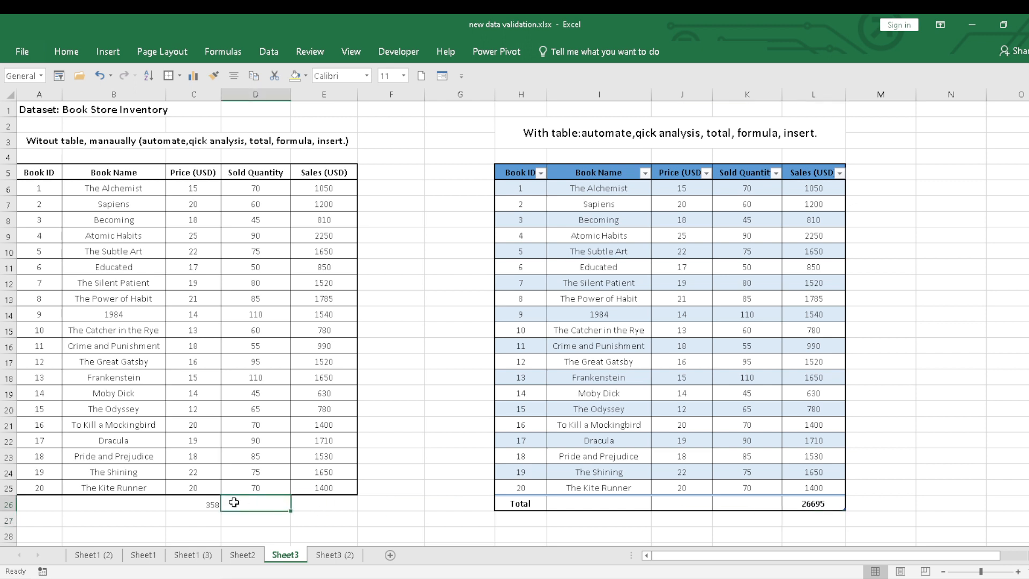
{"action": "left_click", "coordinate": [325, 507]}
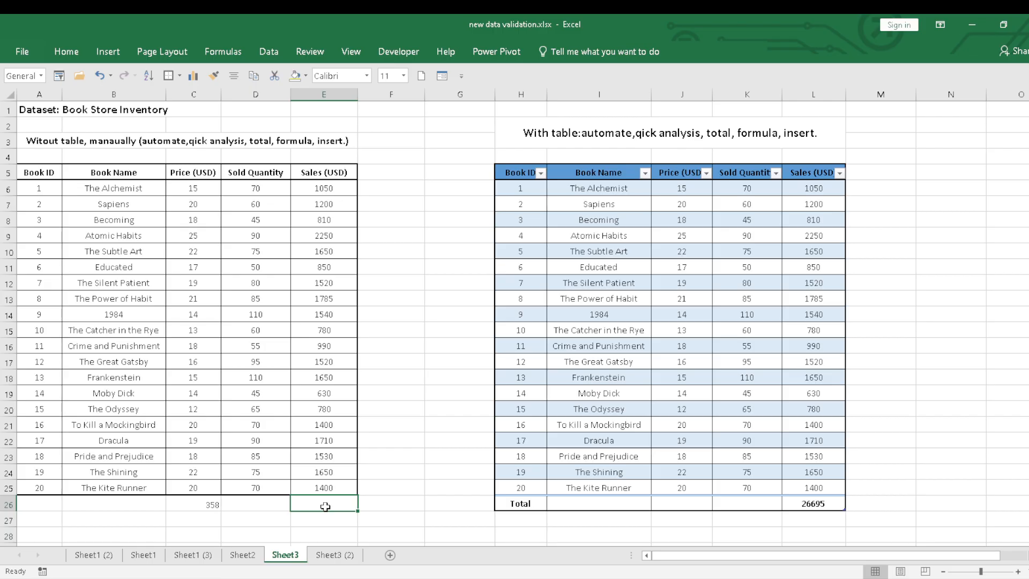
{"action": "type", "text": "=min"}
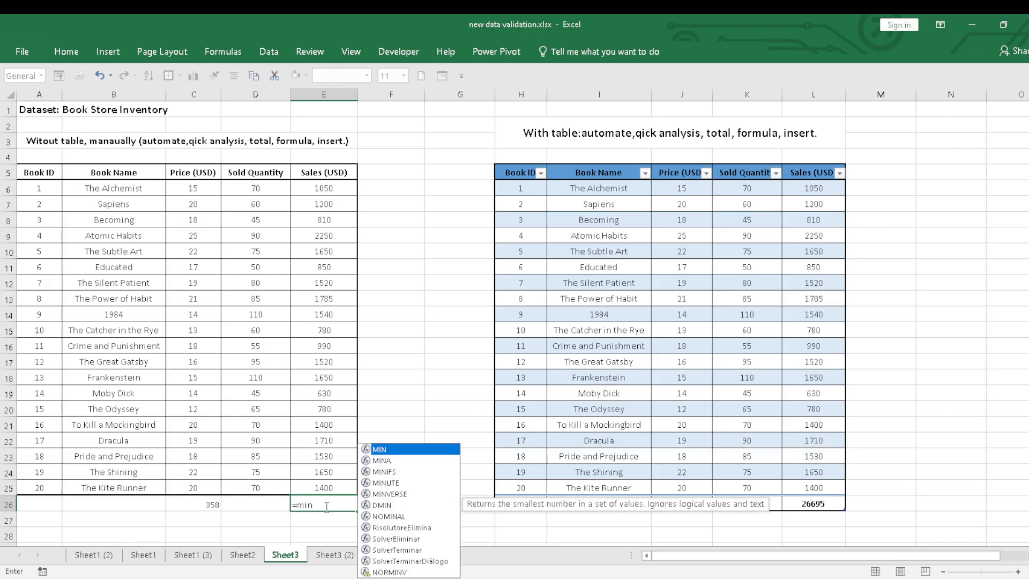
{"action": "double_click", "coordinate": [403, 450]}
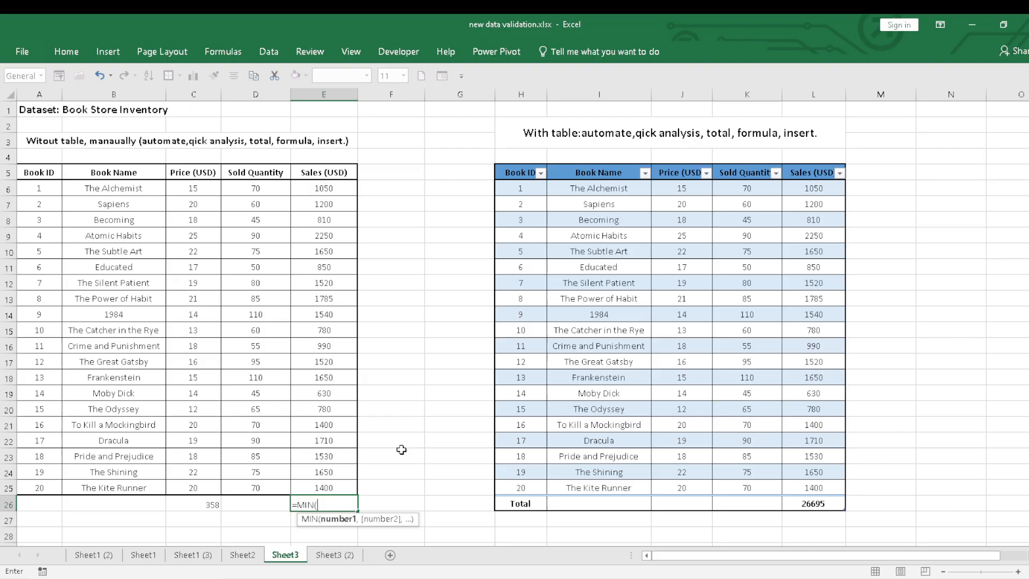
{"action": "left_click", "coordinate": [309, 195]}
{"action": "left_click_drag", "start_coordinate": [309, 195], "coordinate": [316, 485]}
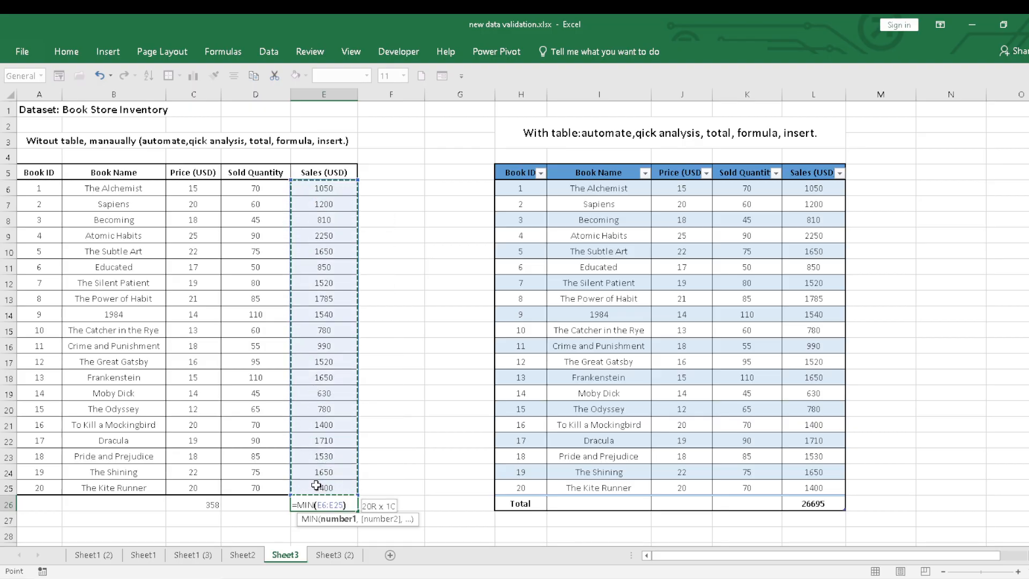
{"action": "key", "text": "Return"}
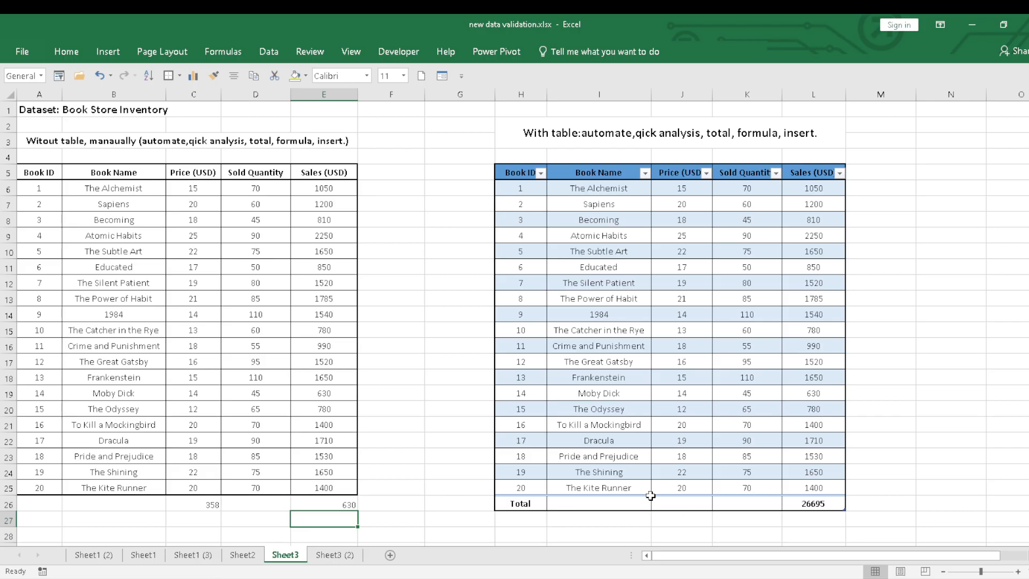
Step: Change the Sales (USD) total cell in the table's total row to the Min function
{"action": "left_click", "coordinate": [804, 504]}
{"action": "left_click", "coordinate": [852, 505]}
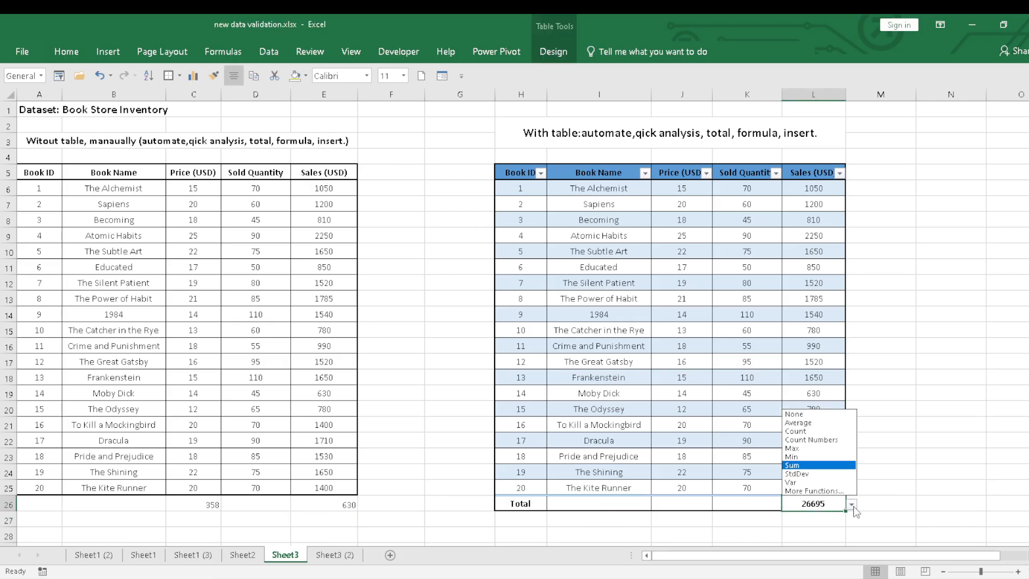
{"action": "left_click", "coordinate": [822, 460]}
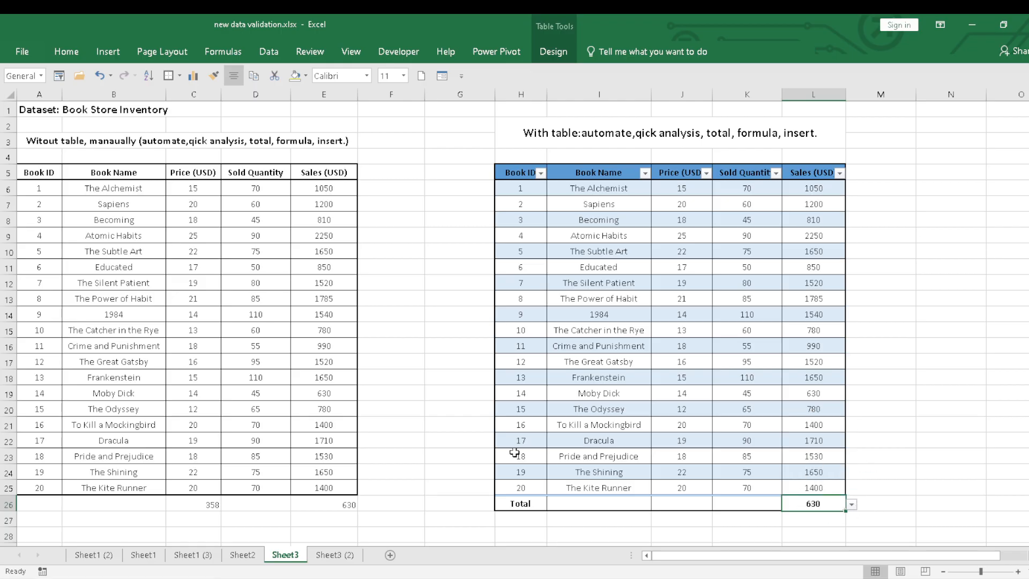
{"action": "left_click", "coordinate": [557, 56]}
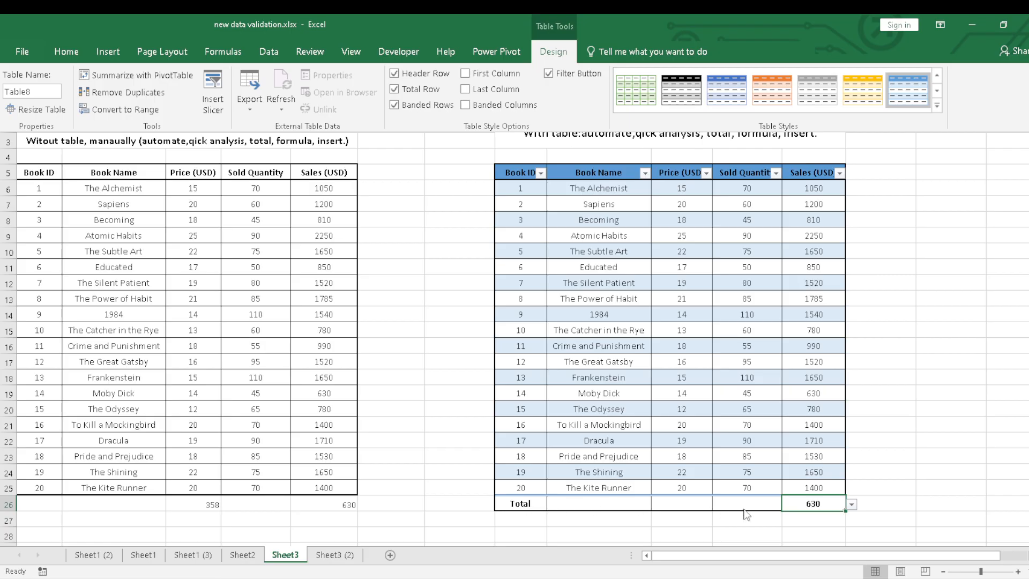
{"action": "key", "text": "ctrl+F1"}
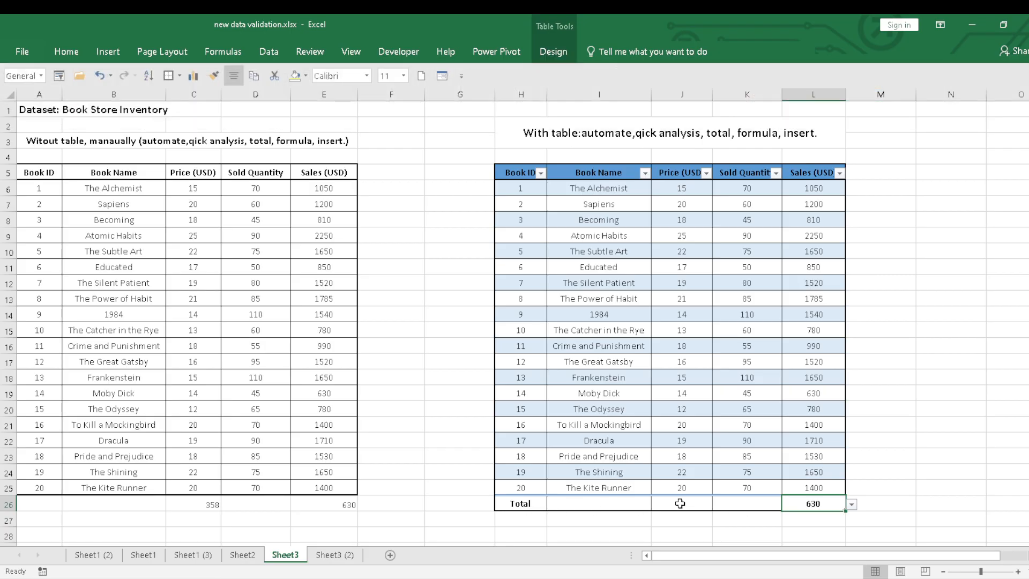
Step: Apply the Sum function to the Price (USD) column in the table's total row
{"action": "left_click", "coordinate": [680, 503]}
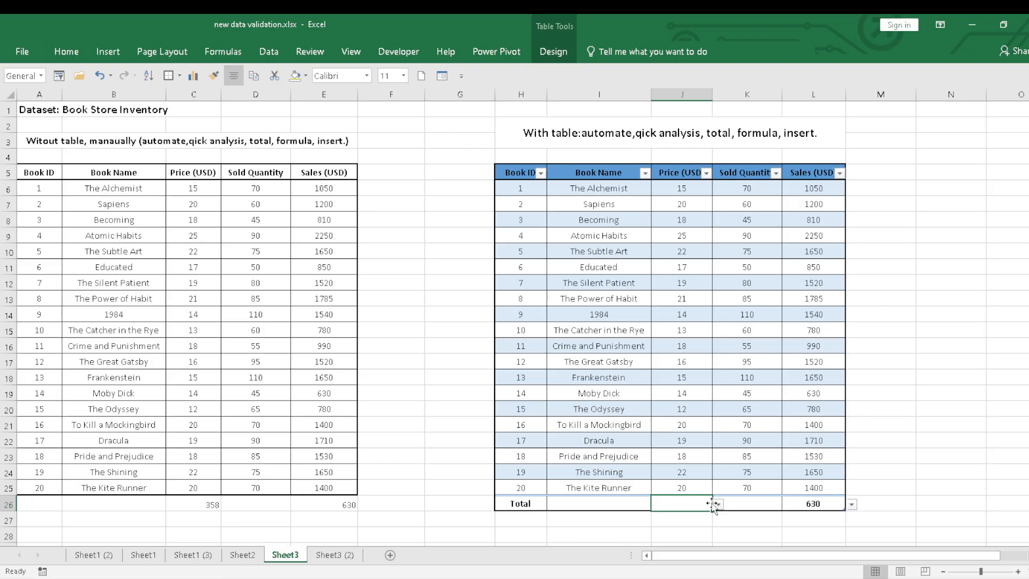
{"action": "left_click", "coordinate": [625, 506]}
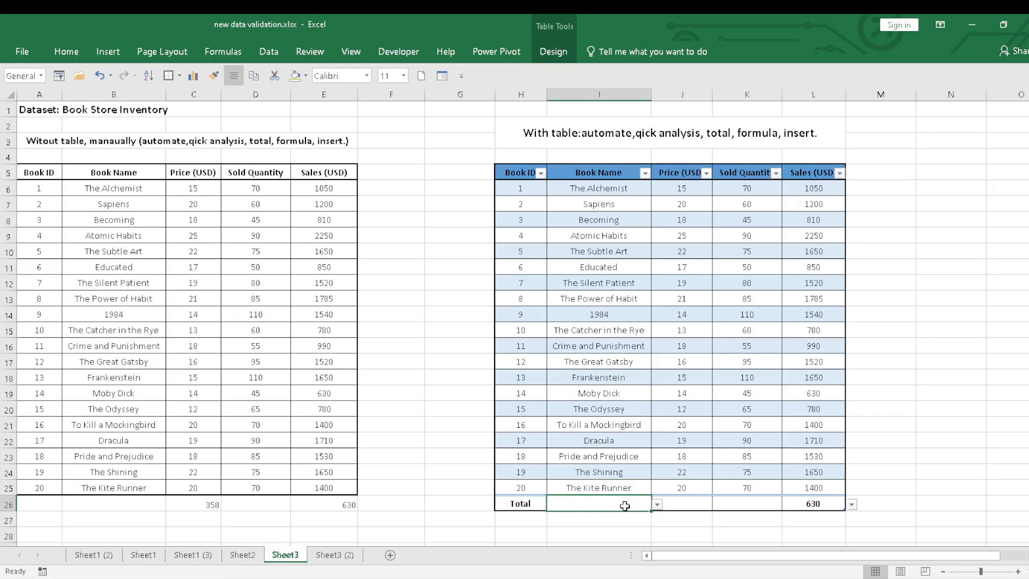
{"action": "left_click", "coordinate": [657, 505]}
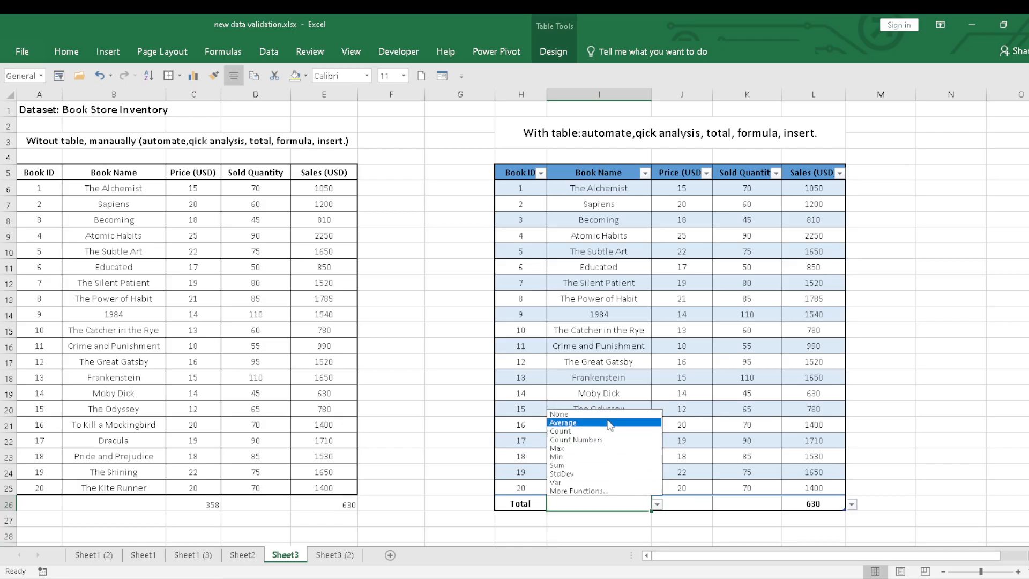
{"action": "key", "text": "Escape"}
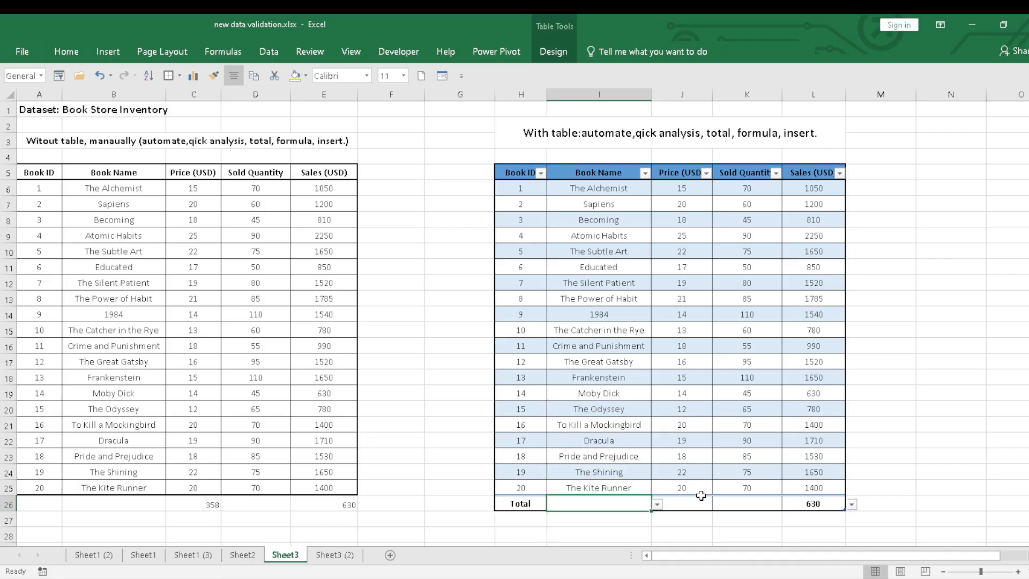
{"action": "left_click", "coordinate": [703, 502]}
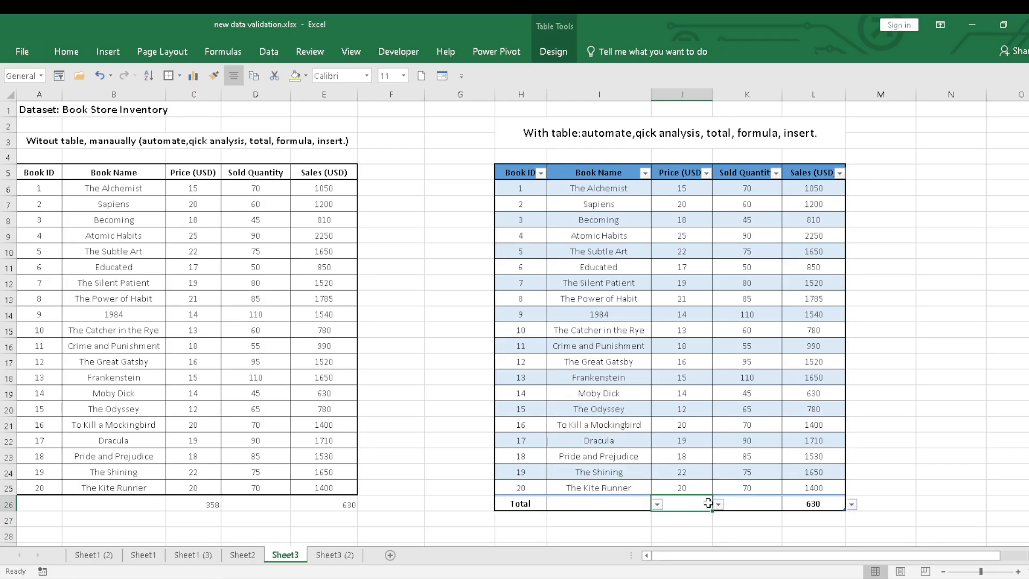
{"action": "left_click", "coordinate": [718, 504]}
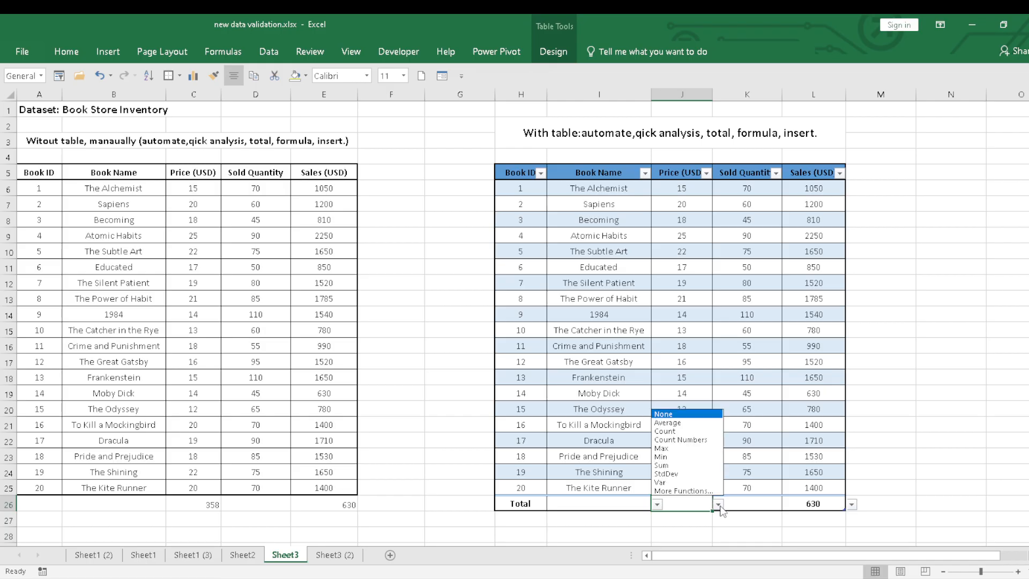
{"action": "left_click", "coordinate": [693, 465]}
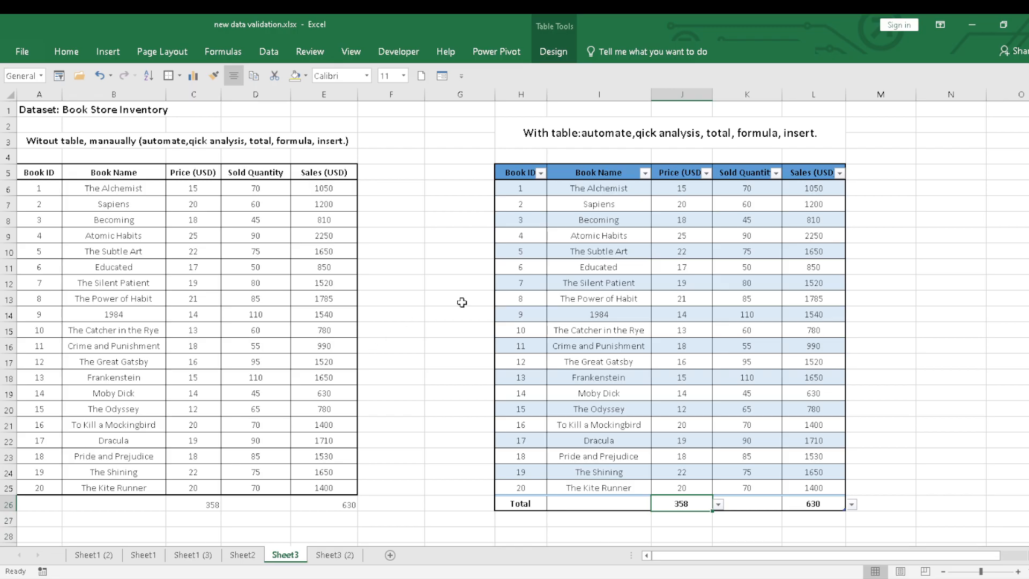
Step: Enter the note "color fomatting" beside the table, undo the automatic table expansion, and move the note to N2
{"action": "left_click", "coordinate": [882, 245]}
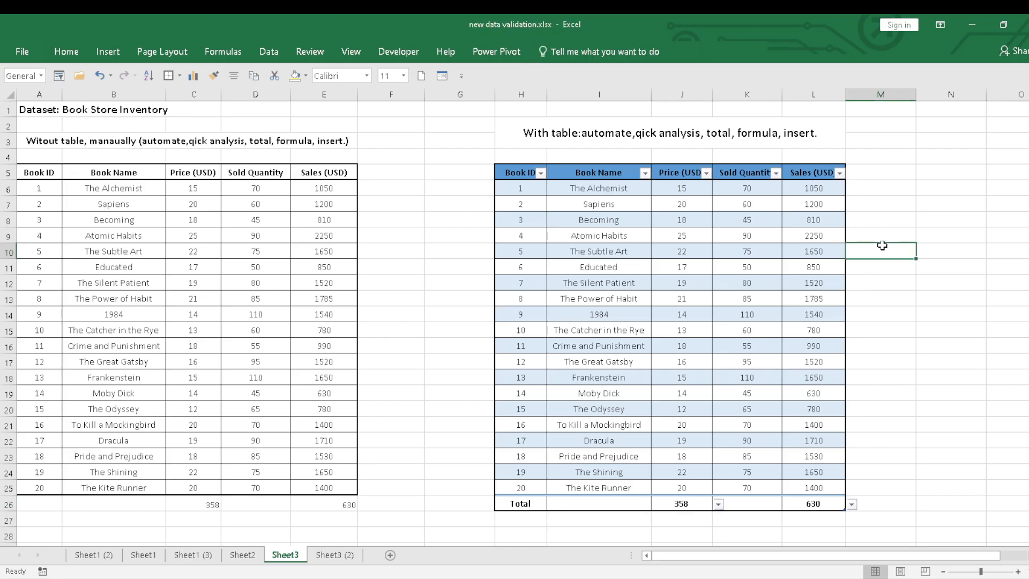
{"action": "left_click", "coordinate": [898, 235]}
{"action": "type", "text": "color fomatting"}
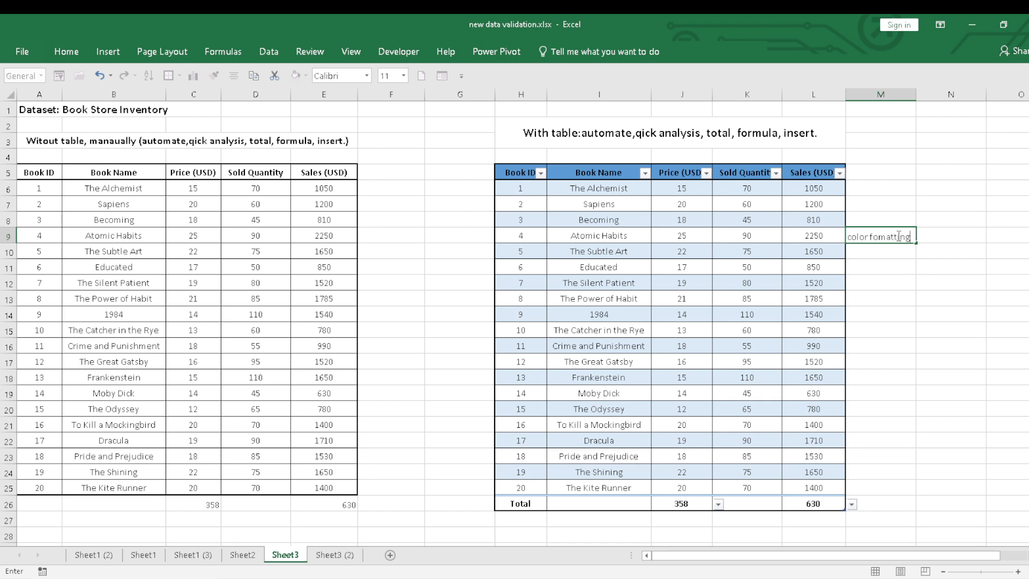
{"action": "key", "text": "Return"}
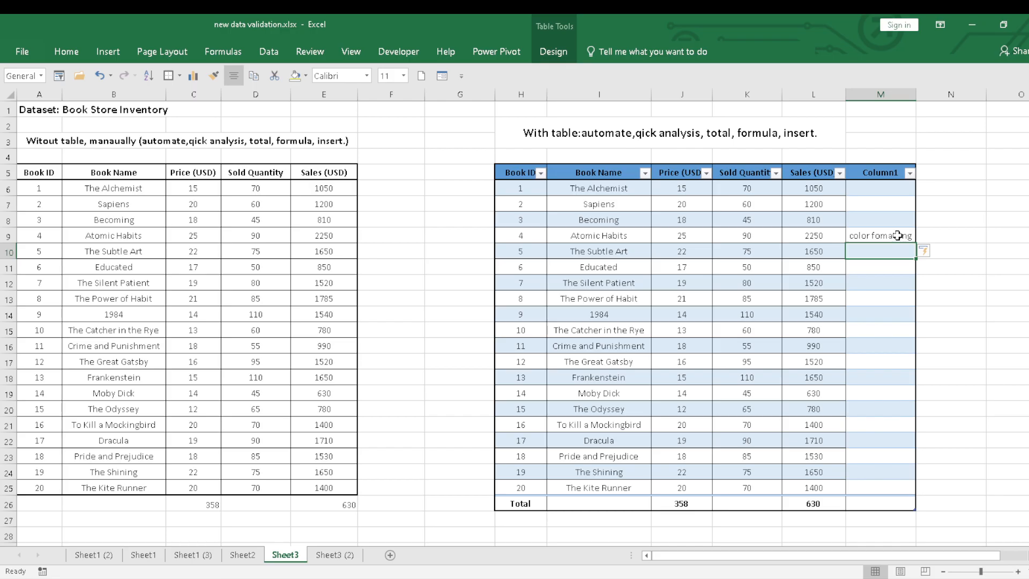
{"action": "key", "text": "ctrl+z"}
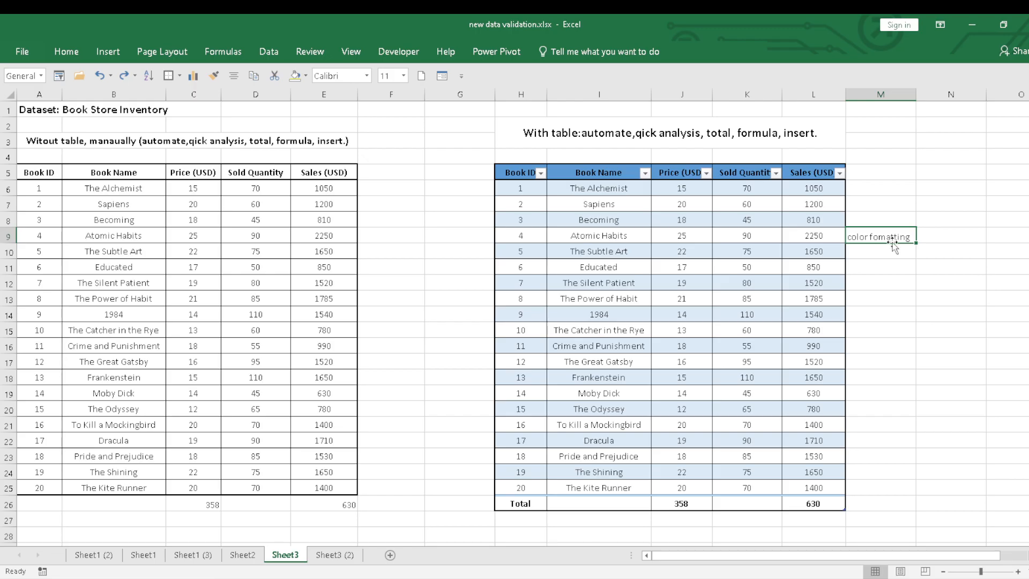
{"action": "left_click_drag", "start_coordinate": [904, 244], "coordinate": [956, 130]}
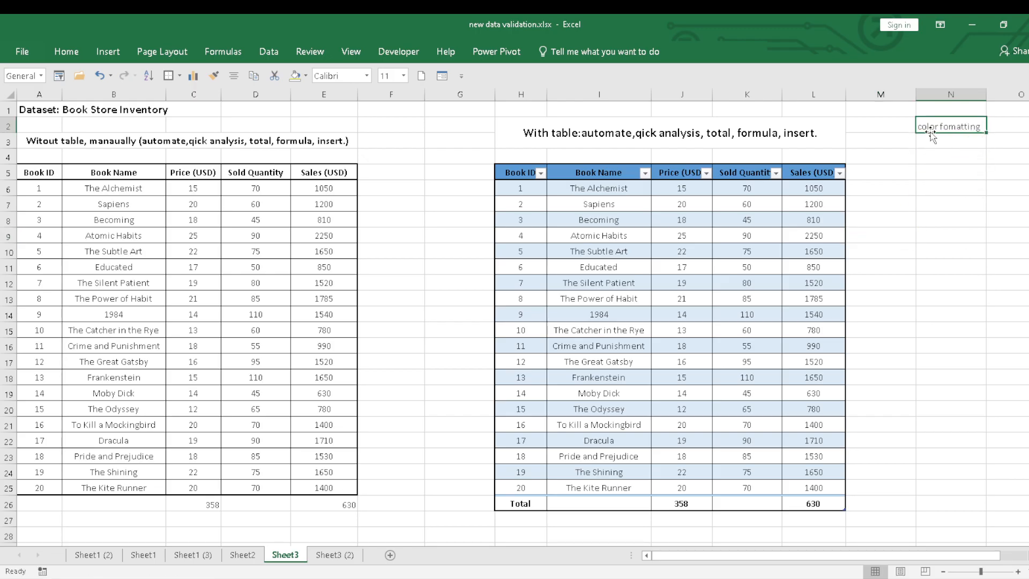
Step: Enter the note "automate formula" in cell N3 below the first note
{"action": "left_click", "coordinate": [946, 142]}
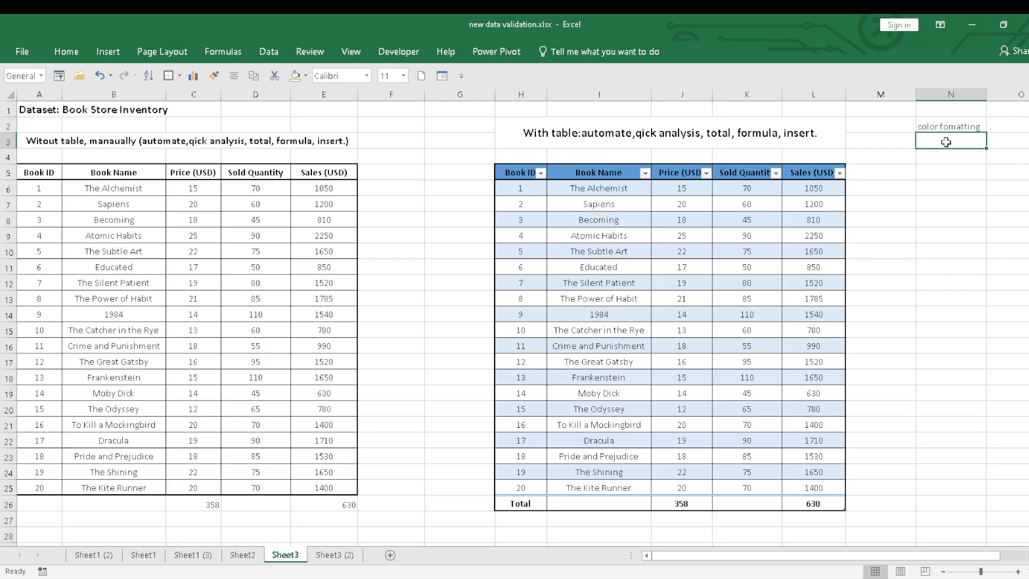
{"action": "type", "text": "f"}
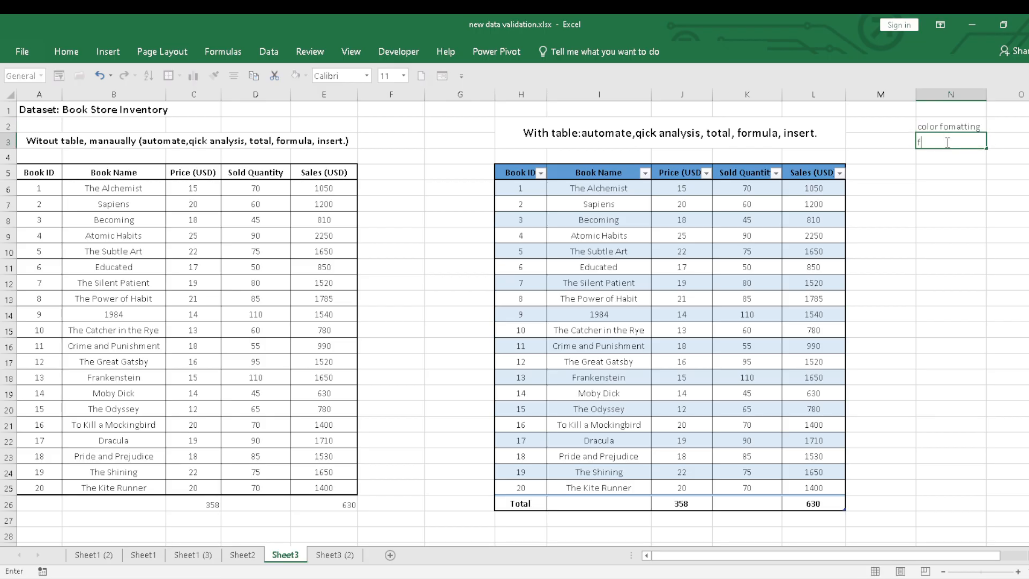
{"action": "type", "text": "ormau"}
{"action": "key", "text": "BackSpace"}
{"action": "key", "text": "BackSpace"}
{"action": "key", "text": "BackSpace"}
{"action": "key", "text": "BackSpace"}
{"action": "key", "text": "BackSpace"}
{"action": "key", "text": "BackSpace"}
{"action": "type", "text": "automate formu"}
{"action": "key", "text": "Return"}
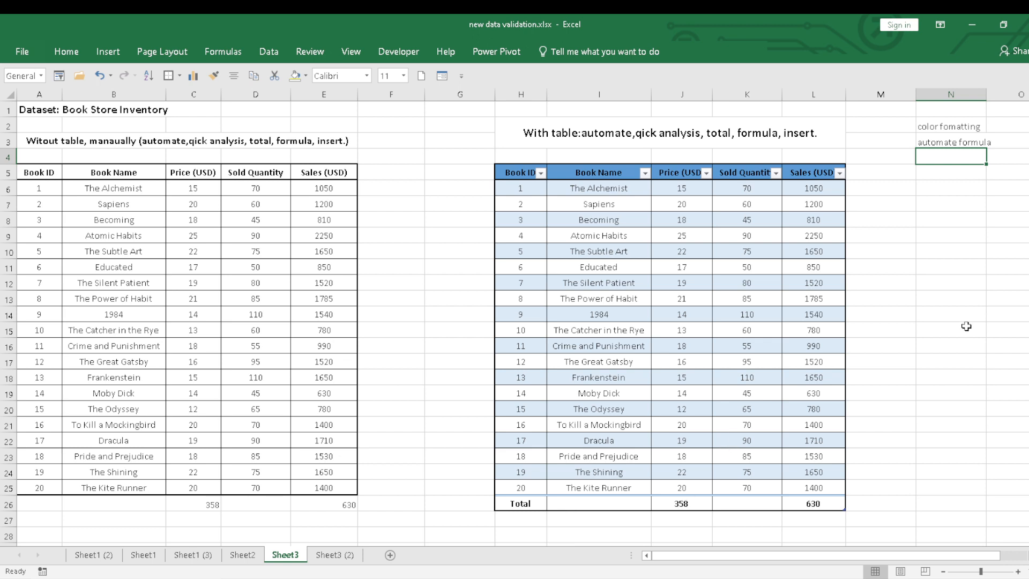
Step: Select the table's Price (USD) data, and examine how the header rows behave further down the sheet with a cell outside the table selected
{"action": "left_click", "coordinate": [690, 163]}
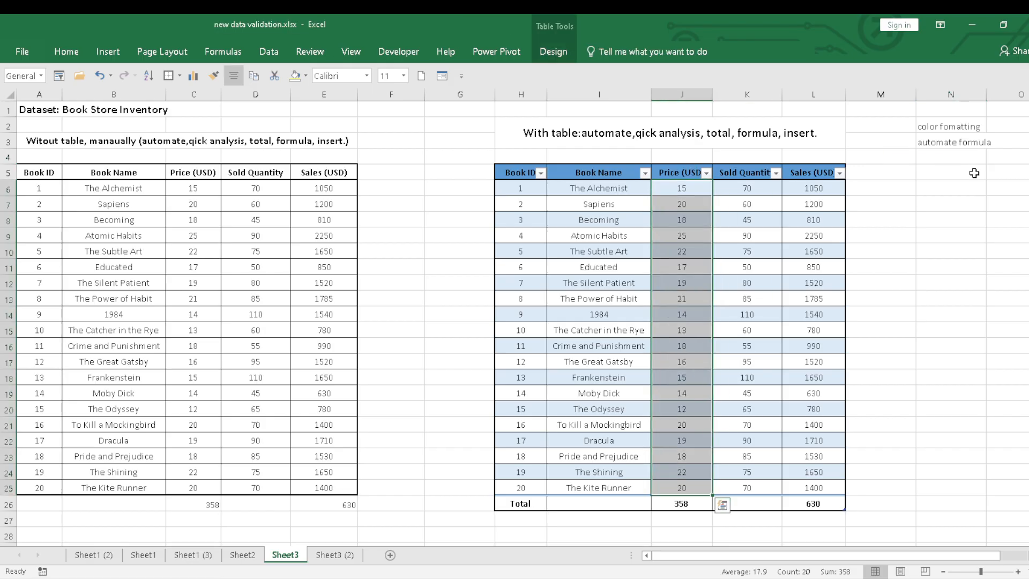
{"action": "left_click", "coordinate": [914, 265]}
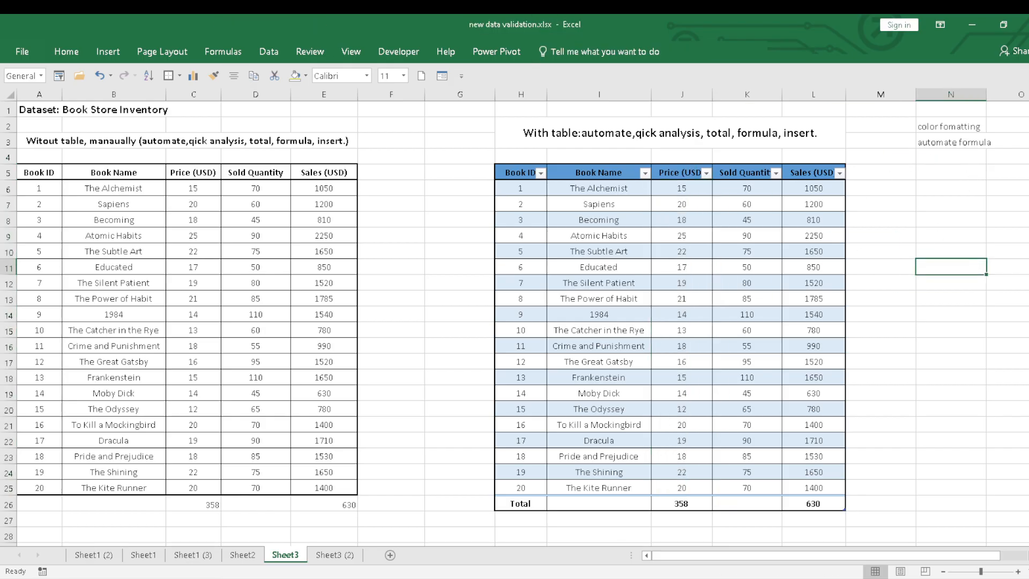
{"action": "left_click_drag", "start_coordinate": [1025, 129], "coordinate": [1025, 134]}
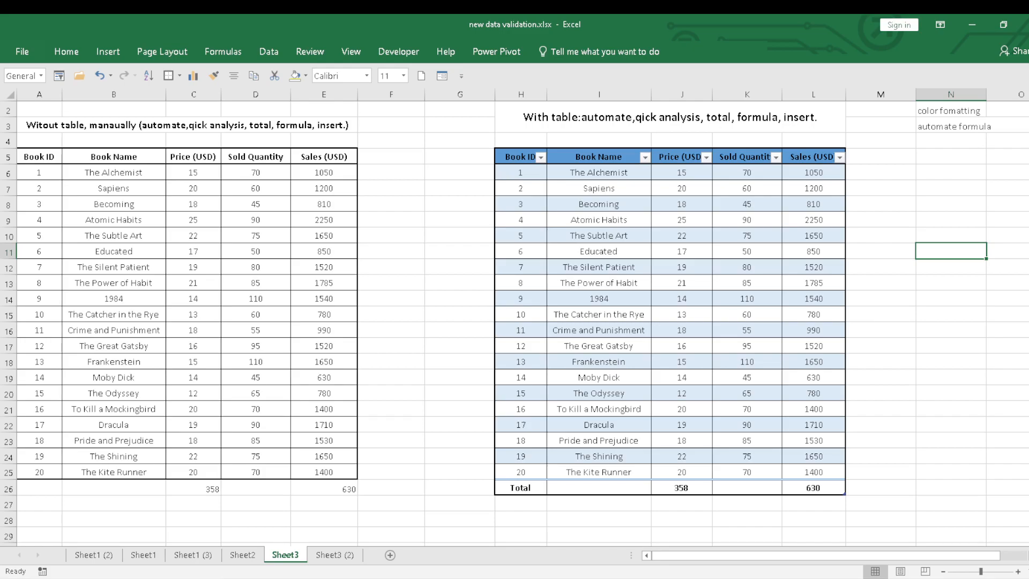
{"action": "scroll", "coordinate": [515, 321], "scroll_direction": "down", "scroll_amount": 2}
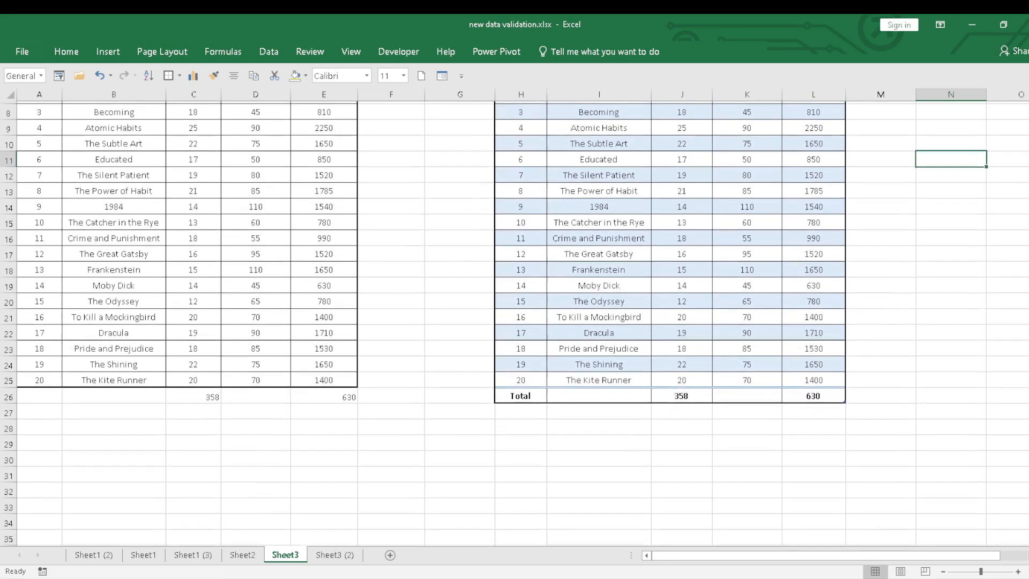
{"action": "scroll", "coordinate": [1024, 335], "scroll_direction": "down", "scroll_amount": 1}
{"action": "left_click_drag", "start_coordinate": [1024, 334], "coordinate": [1025, 322]}
{"action": "left_click", "coordinate": [510, 168]}
{"action": "left_click_drag", "start_coordinate": [527, 192], "coordinate": [747, 488]}
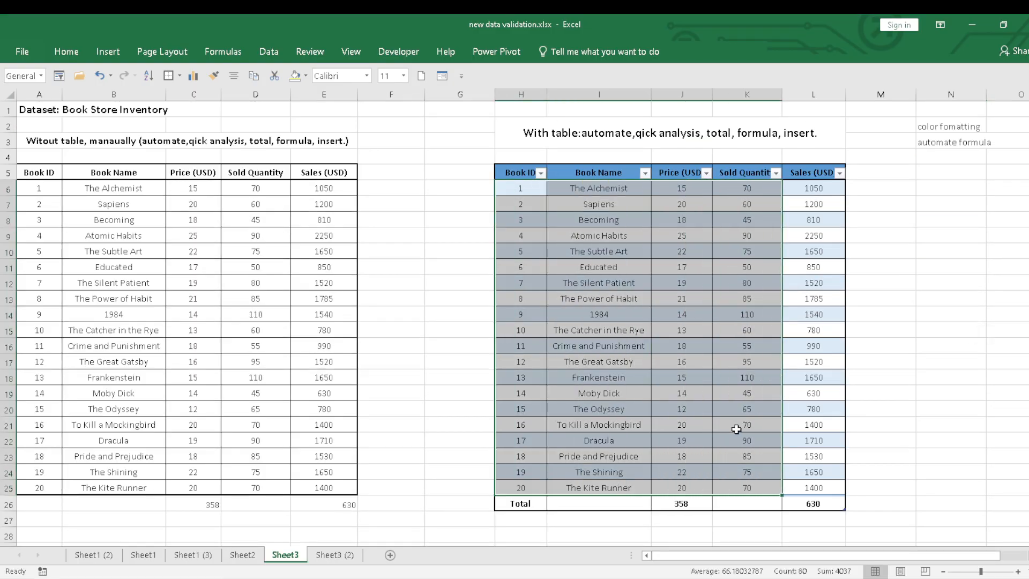
{"action": "left_click", "coordinate": [415, 262]}
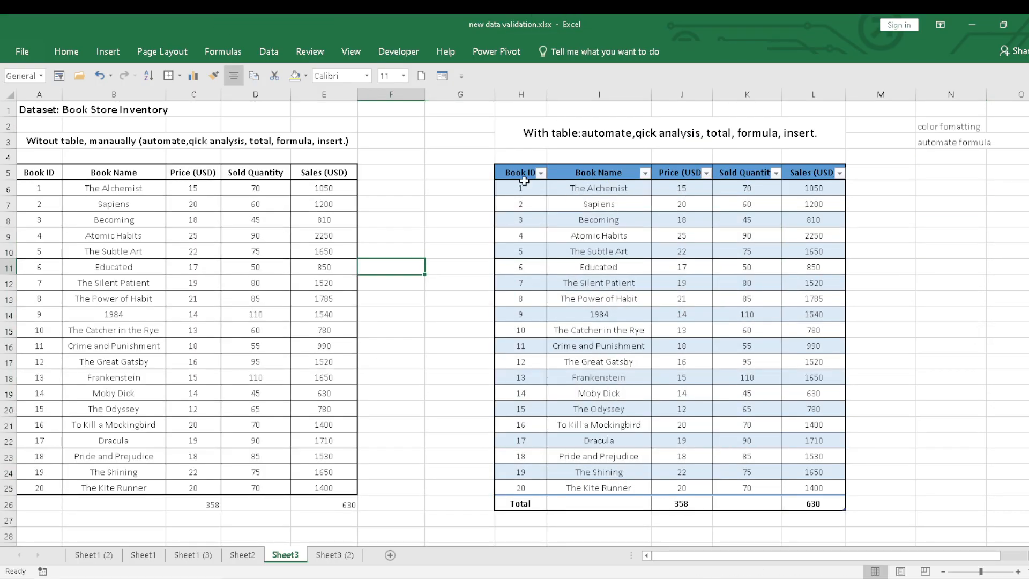
Step: Move the whole table, H5:L26 including its total row, to cell B3 of a new sheet
{"action": "left_click_drag", "start_coordinate": [518, 173], "coordinate": [820, 504]}
{"action": "key", "text": "ctrl+c"}
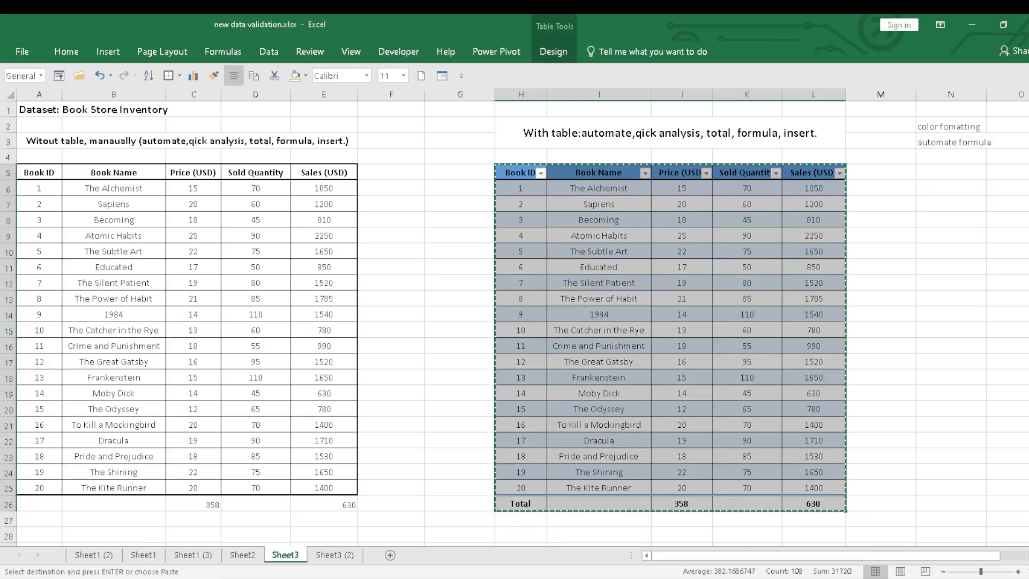
{"action": "left_click", "coordinate": [390, 554]}
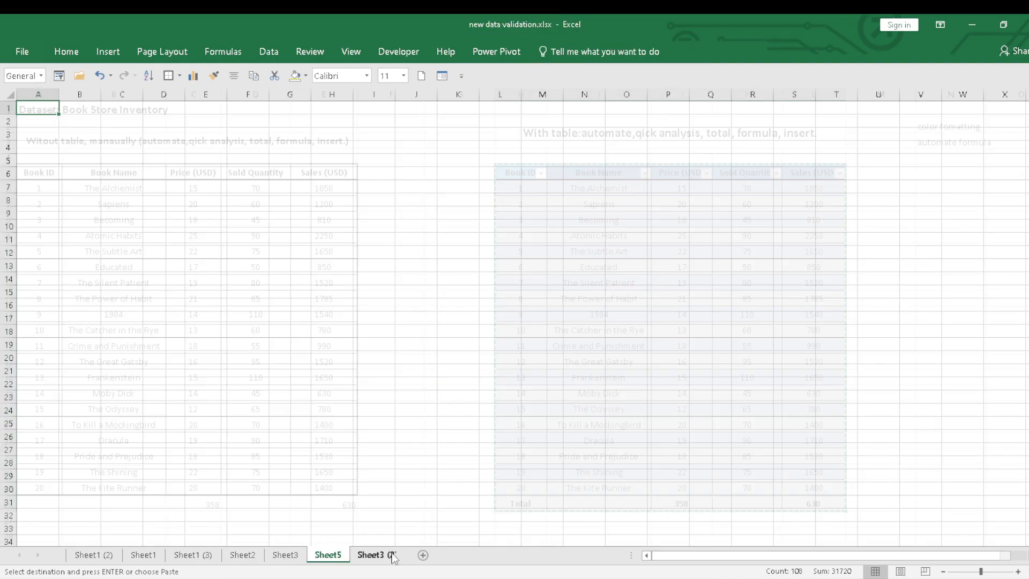
{"action": "left_click", "coordinate": [75, 137]}
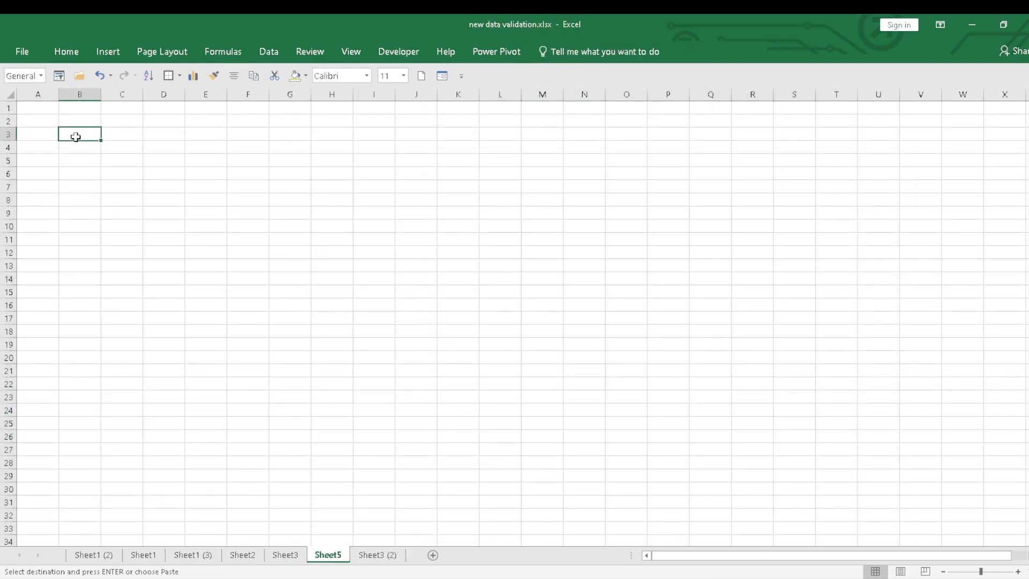
{"action": "key", "text": "ctrl+v"}
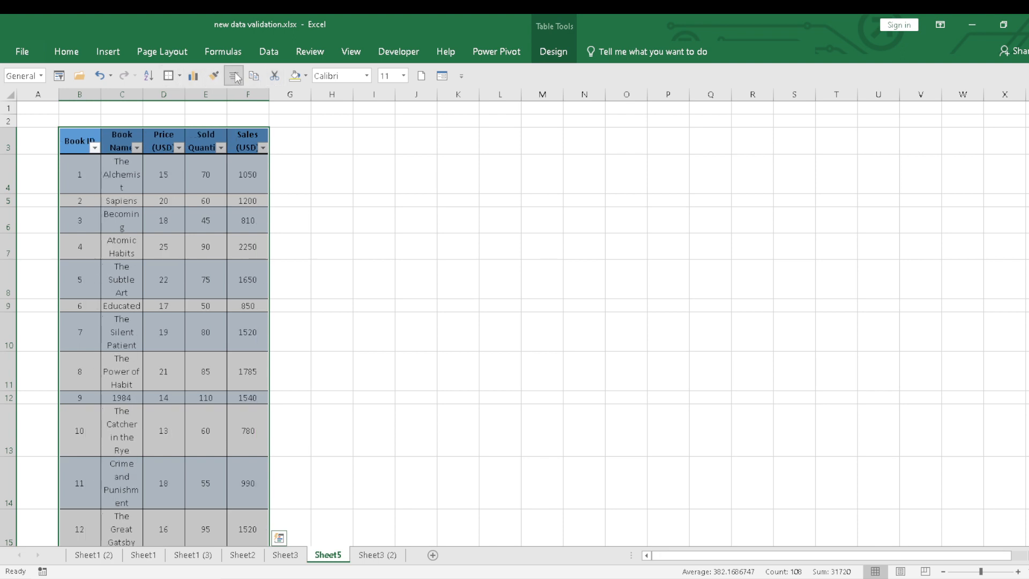
Step: Slightly reduce the height of row 4 and widen columns C, D and E of the moved table
{"action": "left_click_drag", "start_coordinate": [5, 194], "coordinate": [5, 188]}
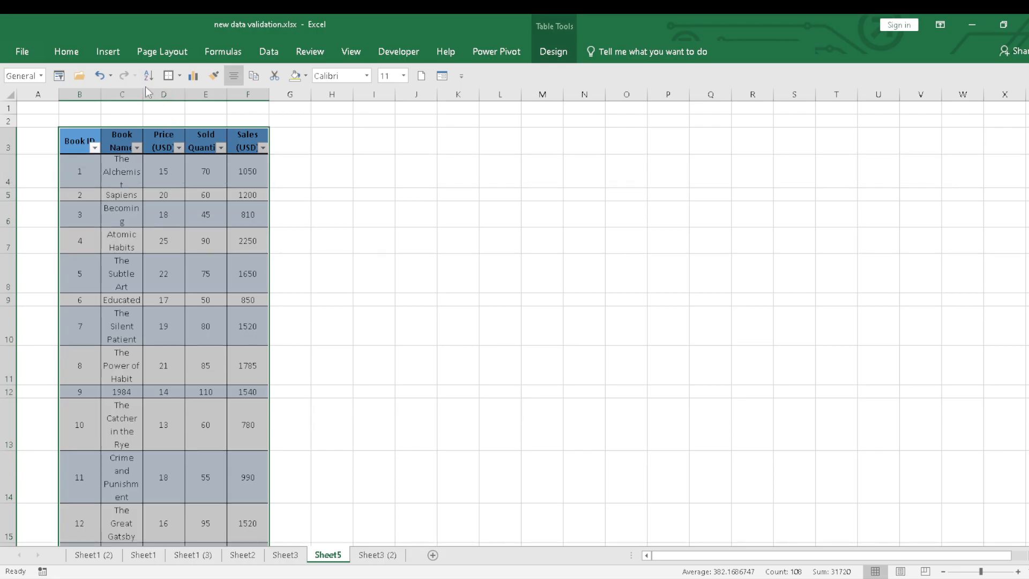
{"action": "left_click_drag", "start_coordinate": [144, 91], "coordinate": [287, 91]}
{"action": "left_click", "coordinate": [446, 174]}
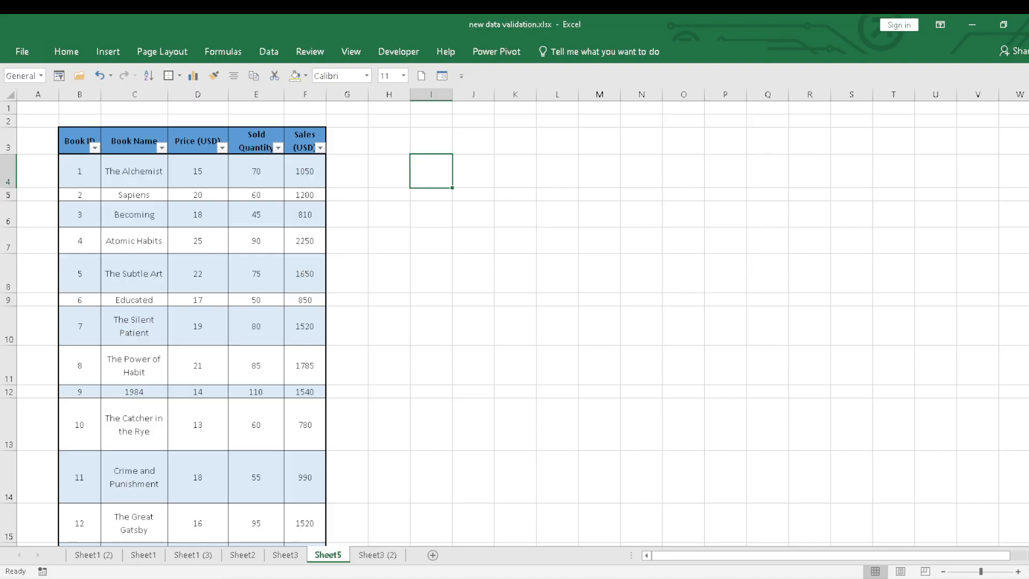
Step: Check the moved table's headers further down the sheet with a table cell selected, and return to the plain range on Sheet3
{"action": "scroll", "coordinate": [515, 321], "scroll_direction": "down", "scroll_amount": 3}
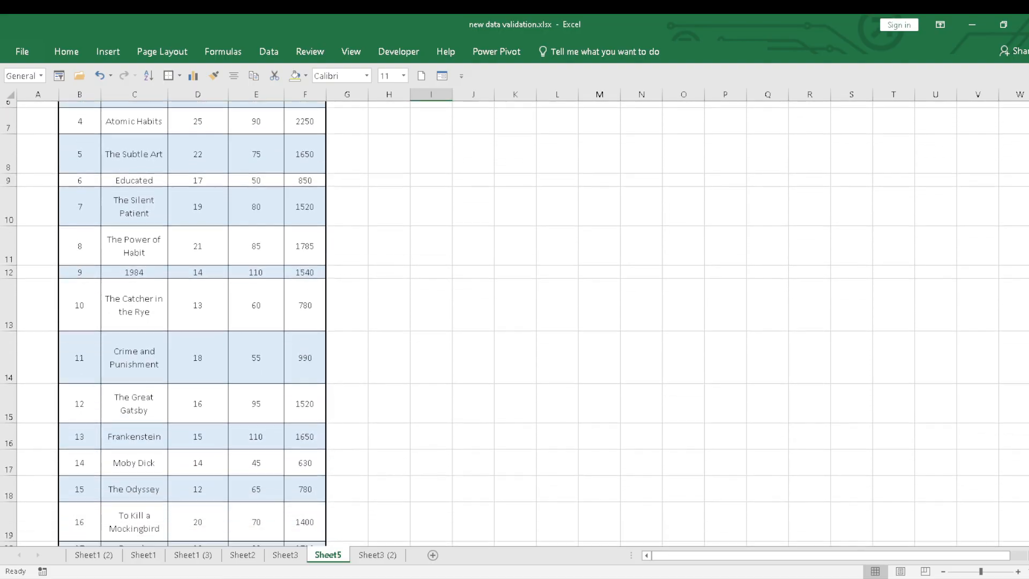
{"action": "scroll", "coordinate": [174, 360], "scroll_direction": "down", "scroll_amount": 1}
{"action": "left_click", "coordinate": [174, 361]}
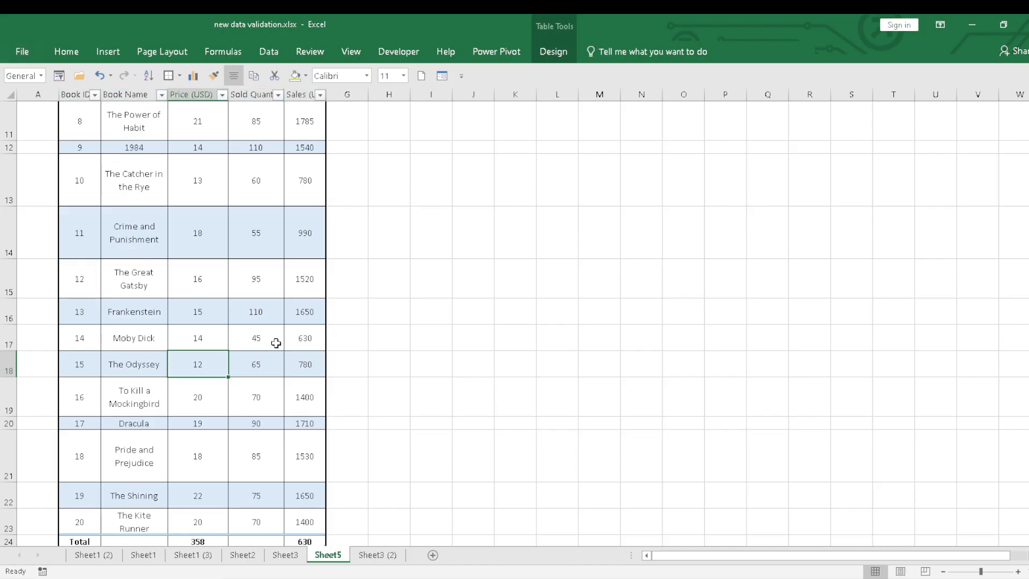
{"action": "left_click", "coordinate": [287, 555]}
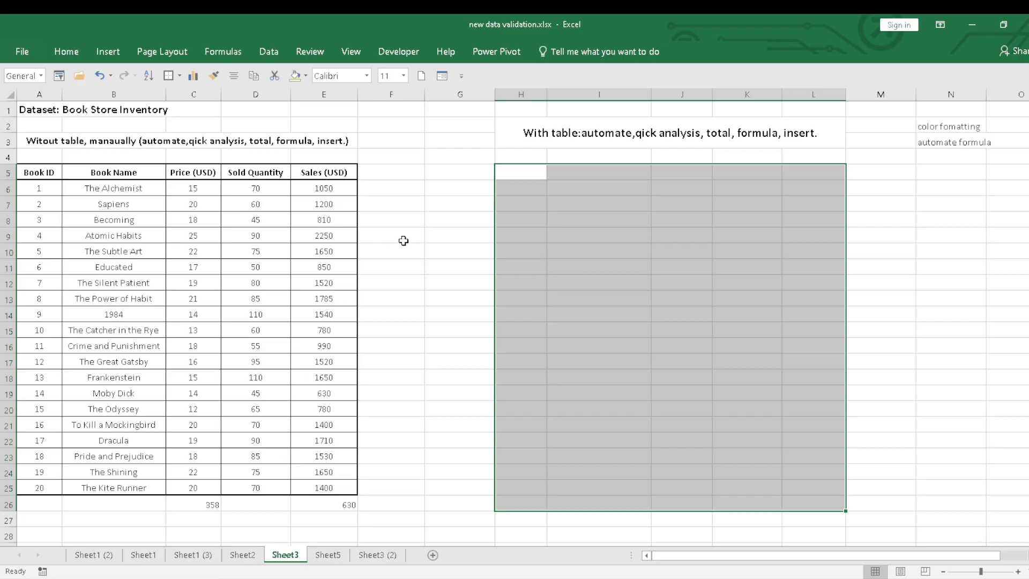
{"action": "left_click", "coordinate": [147, 219]}
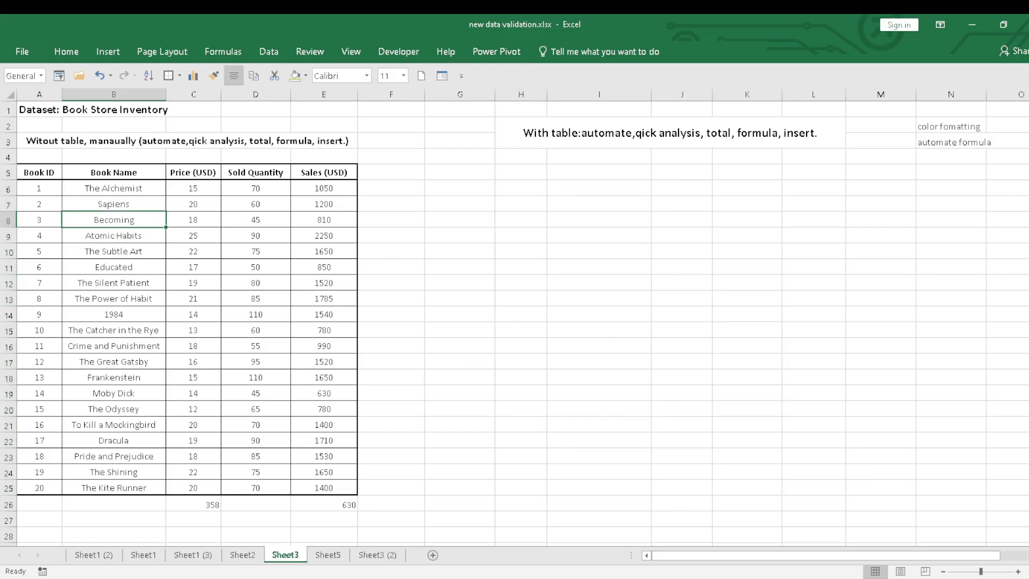
Step: Add the note "row header difference" in cell N4, below the "automate formula" note
{"action": "scroll", "coordinate": [515, 321], "scroll_direction": "down", "scroll_amount": 4}
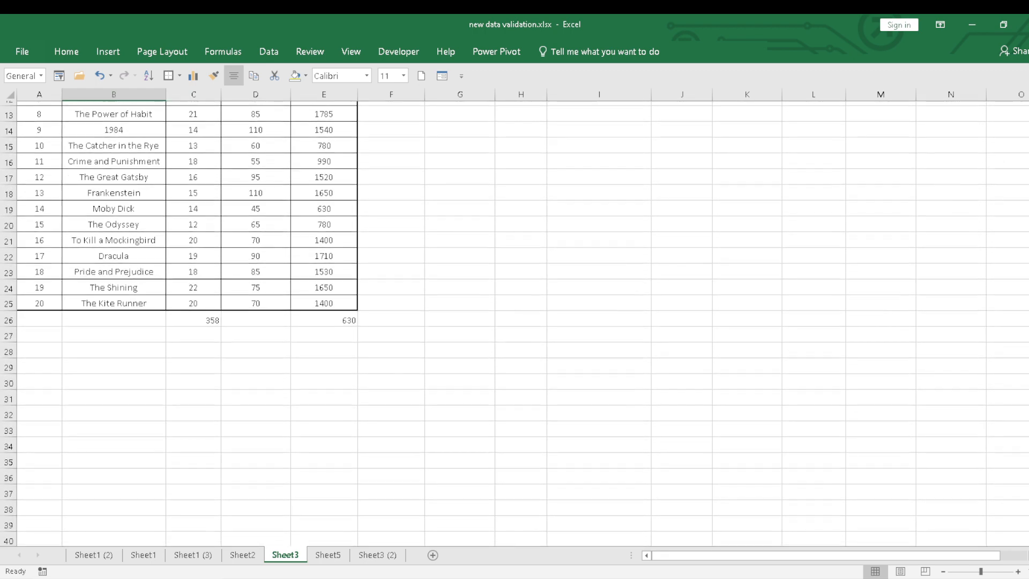
{"action": "scroll", "coordinate": [368, 340], "scroll_direction": "down", "scroll_amount": 1}
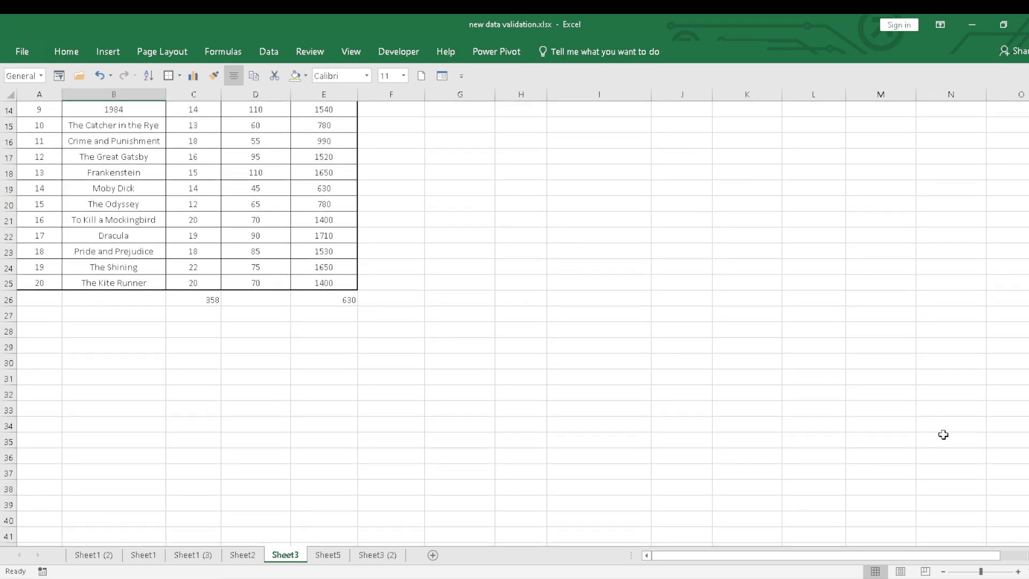
{"action": "scroll", "coordinate": [1007, 411], "scroll_direction": "up", "scroll_amount": 5}
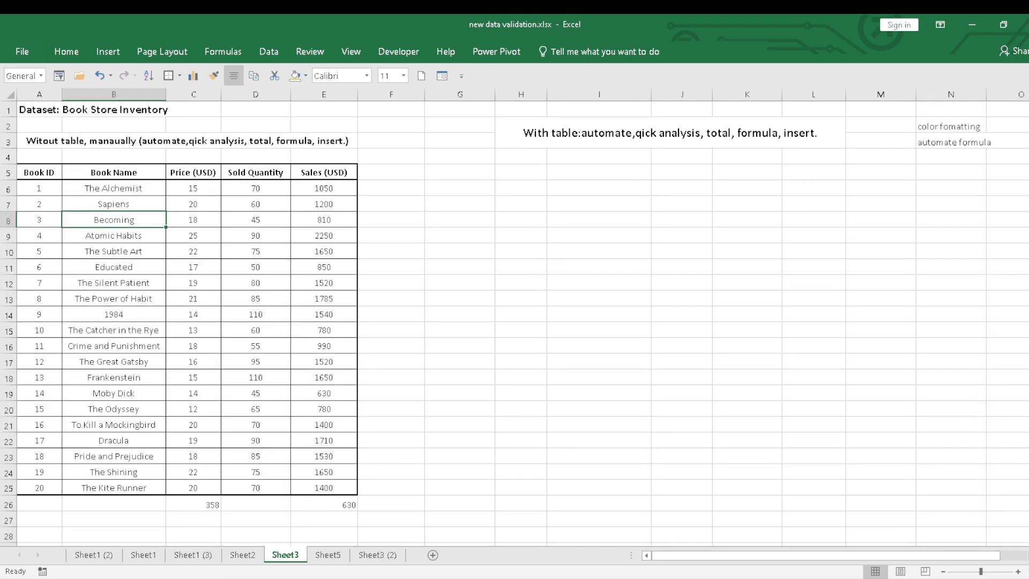
{"action": "left_click", "coordinate": [928, 154]}
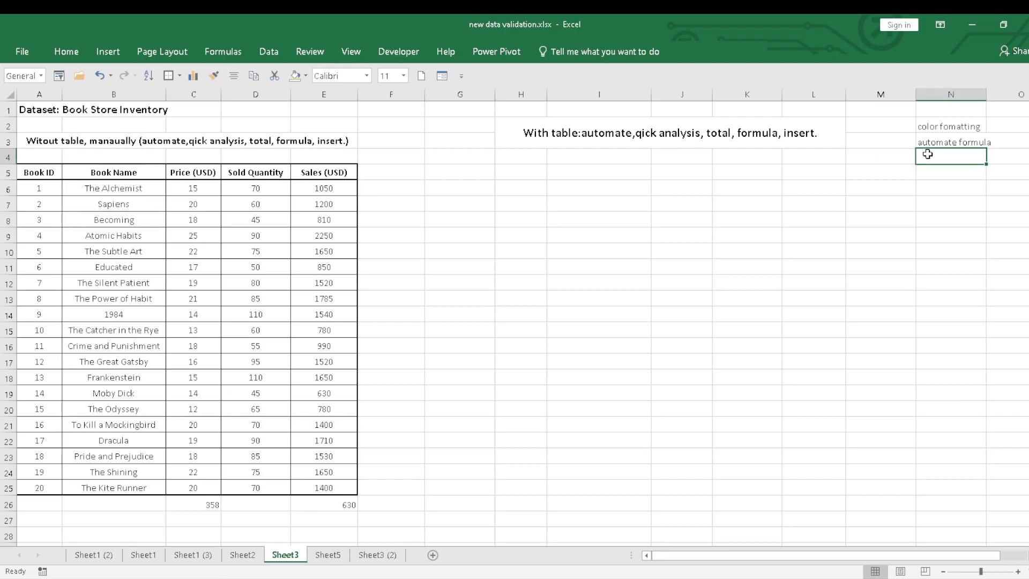
{"action": "type", "text": "arr"}
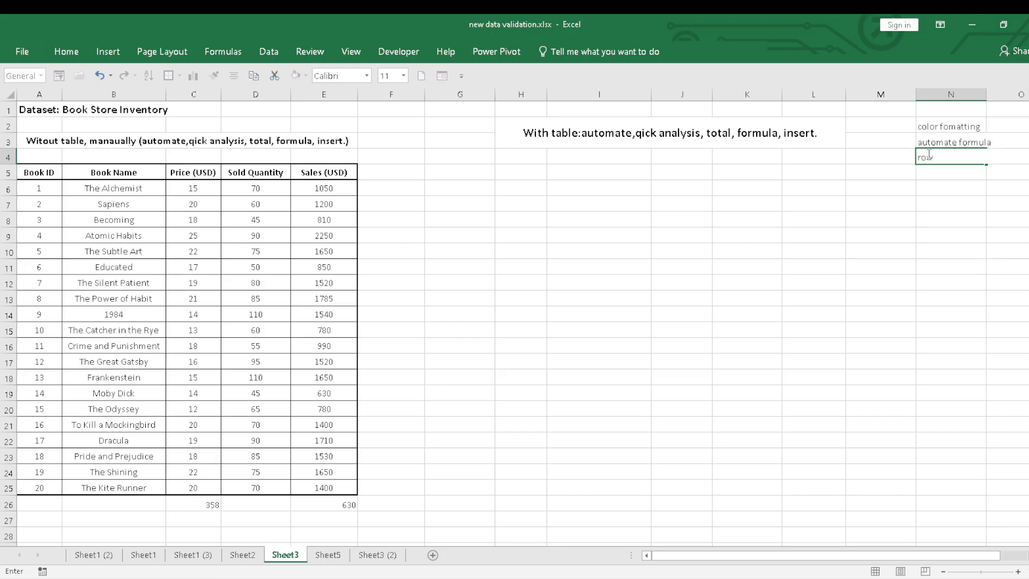
{"action": "type", "text": "header difference"}
{"action": "left_click", "coordinate": [909, 202]}
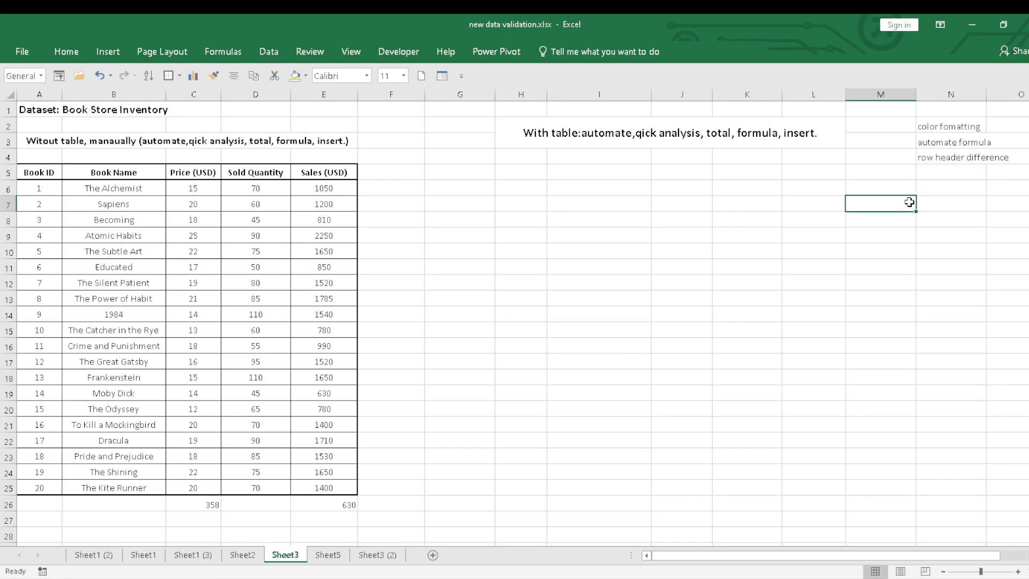